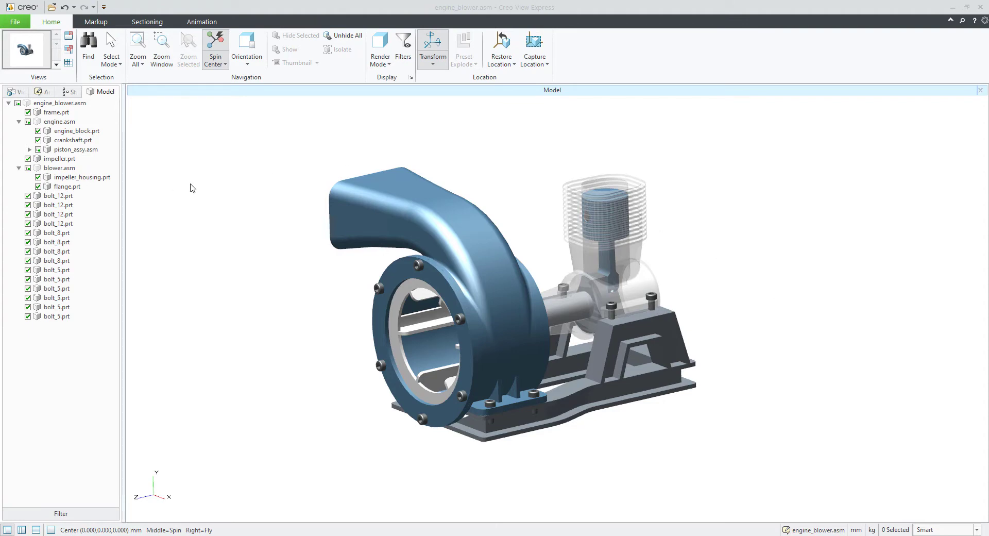
Step: Switch to the Markup ribbon to show the Annotations and Measurements tools
left_click(100, 24)
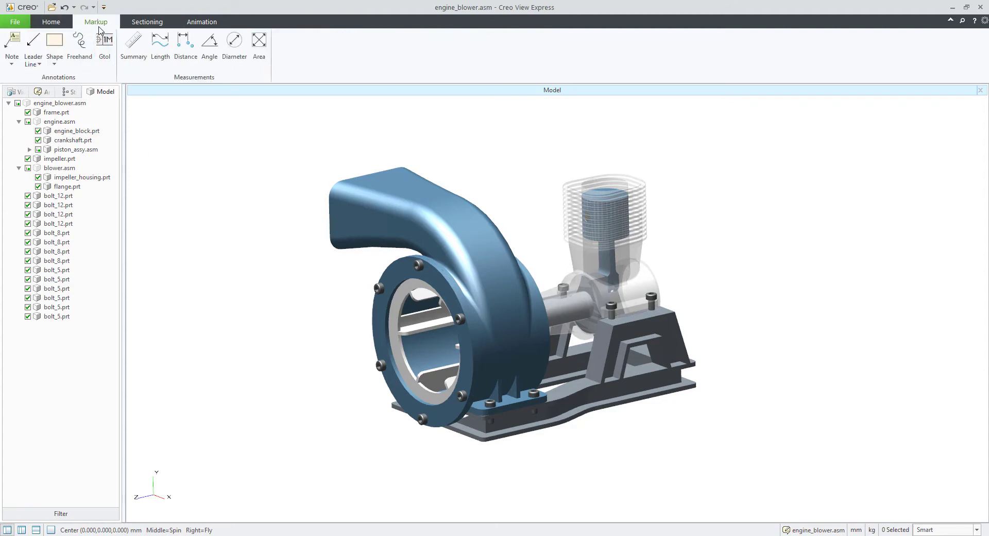
Step: Add a plain note above the model reading 'Note 26.03.2021'
left_click(11, 65)
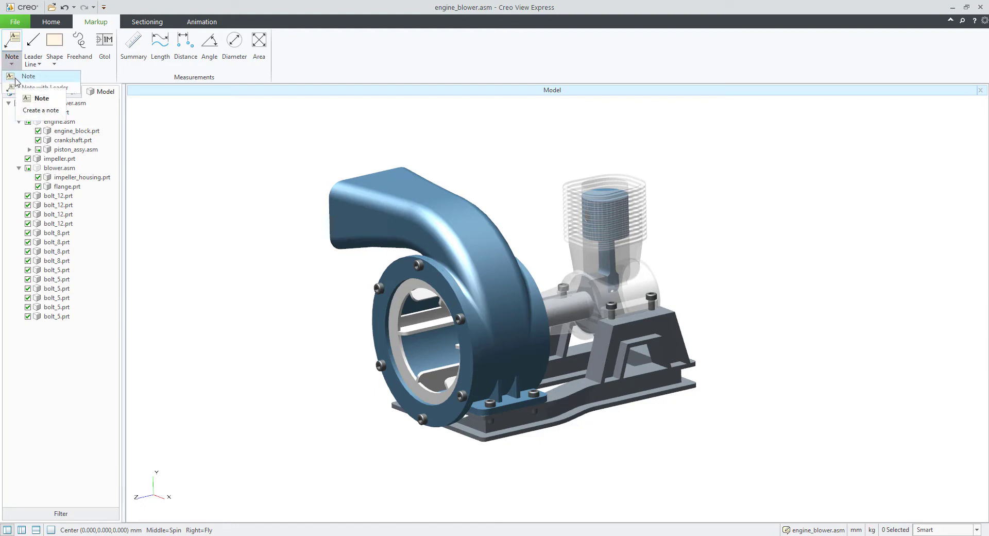
left_click(16, 78)
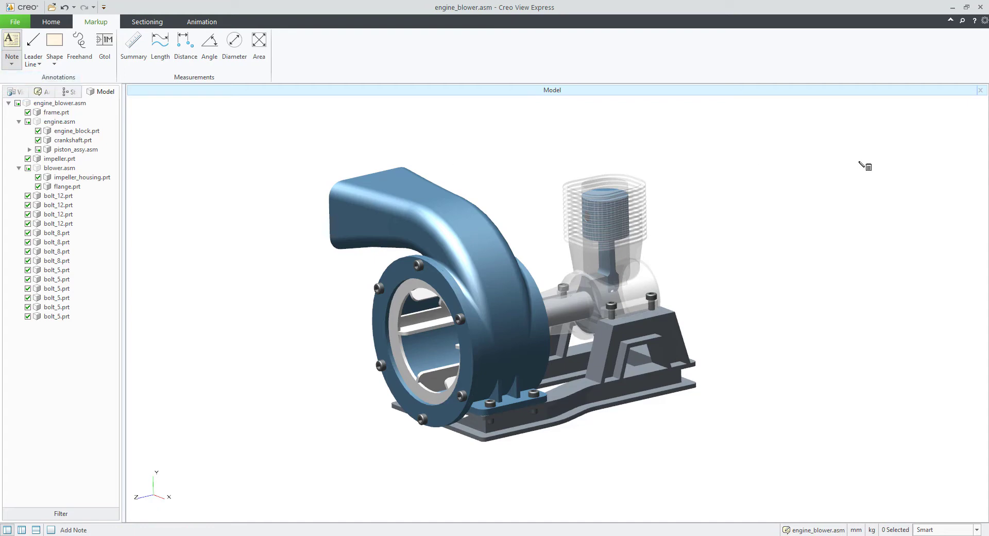
left_click(775, 133)
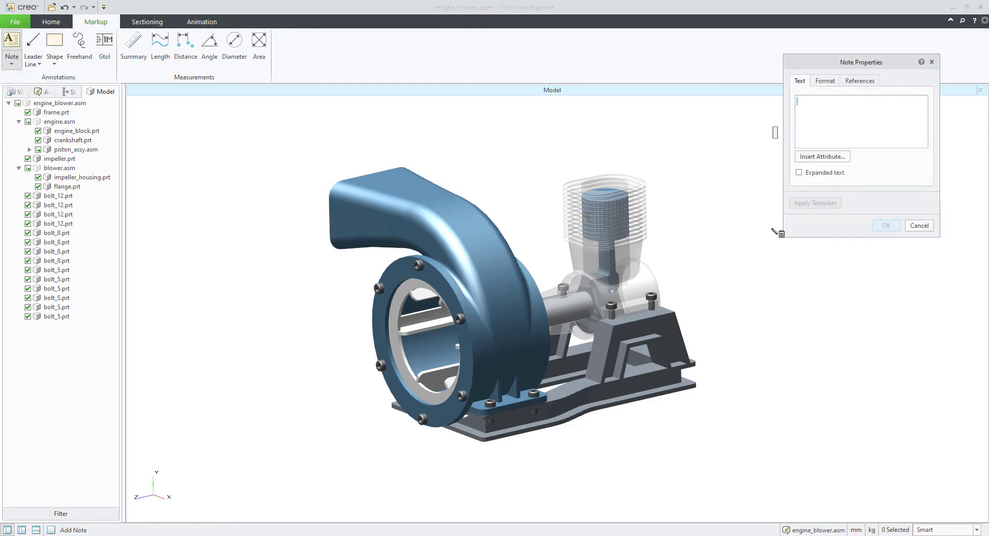
type("Note")
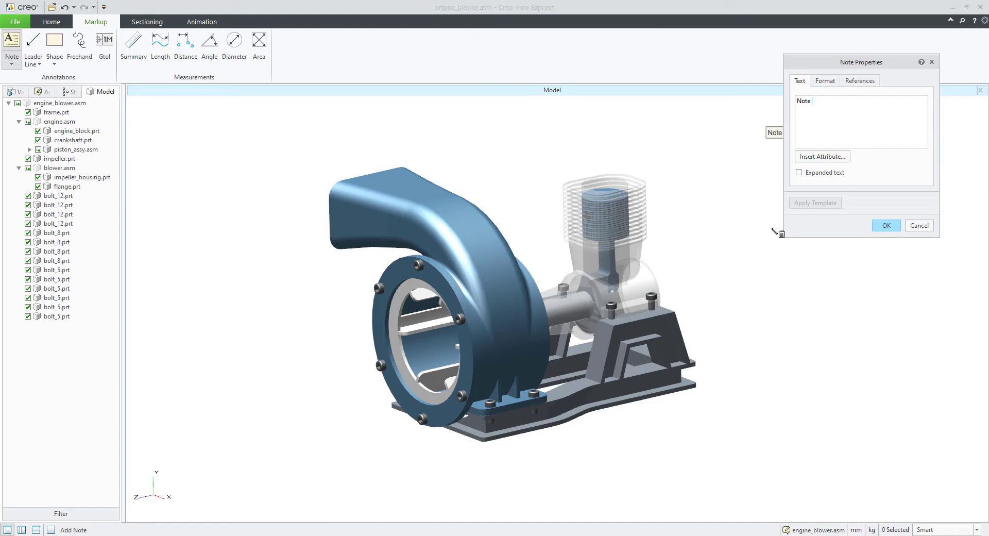
type(" 26.03.2021")
Step: Give the date note a dark purple background color and finish it
left_click(825, 81)
left_click_drag(841, 61, 789, 199)
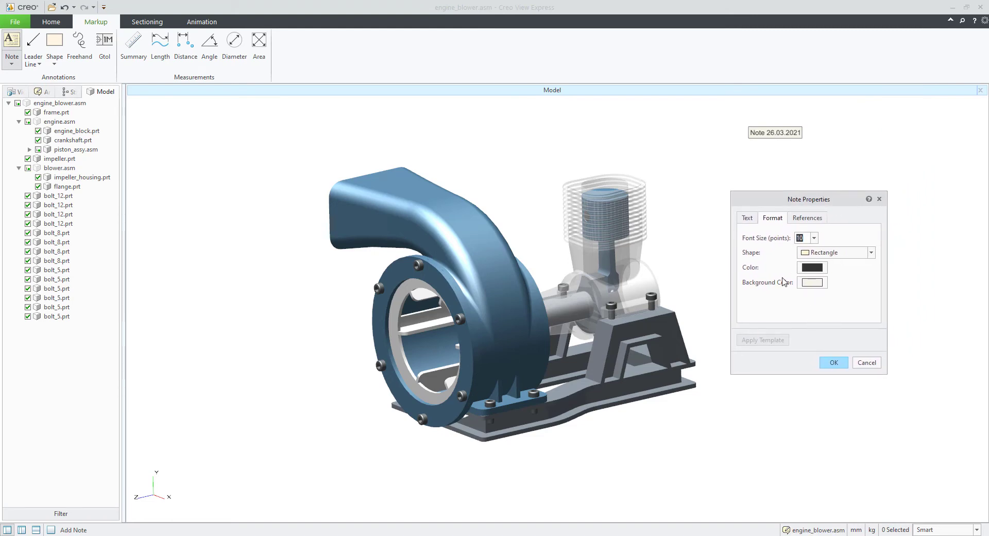
left_click(807, 285)
left_click(593, 247)
left_click(547, 242)
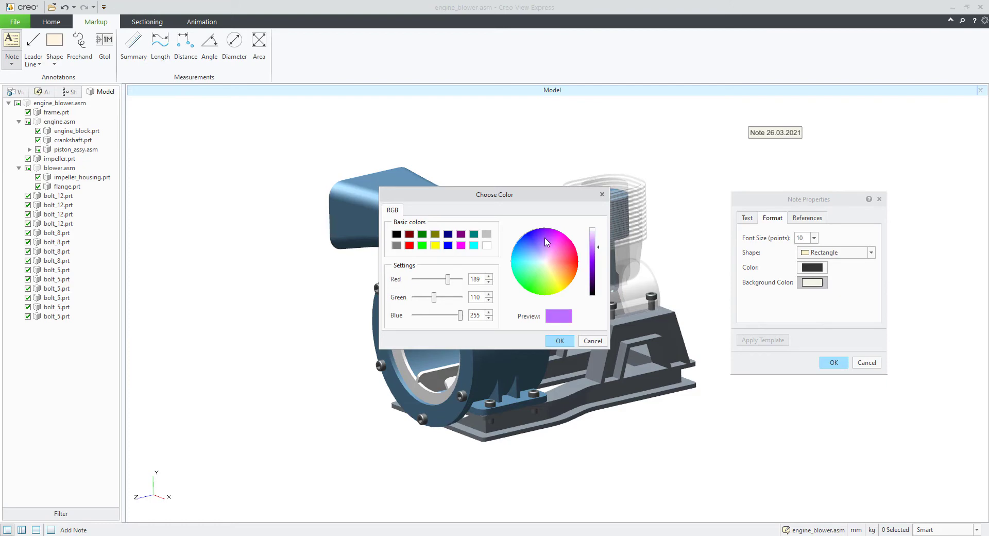
left_click(562, 340)
left_click(834, 362)
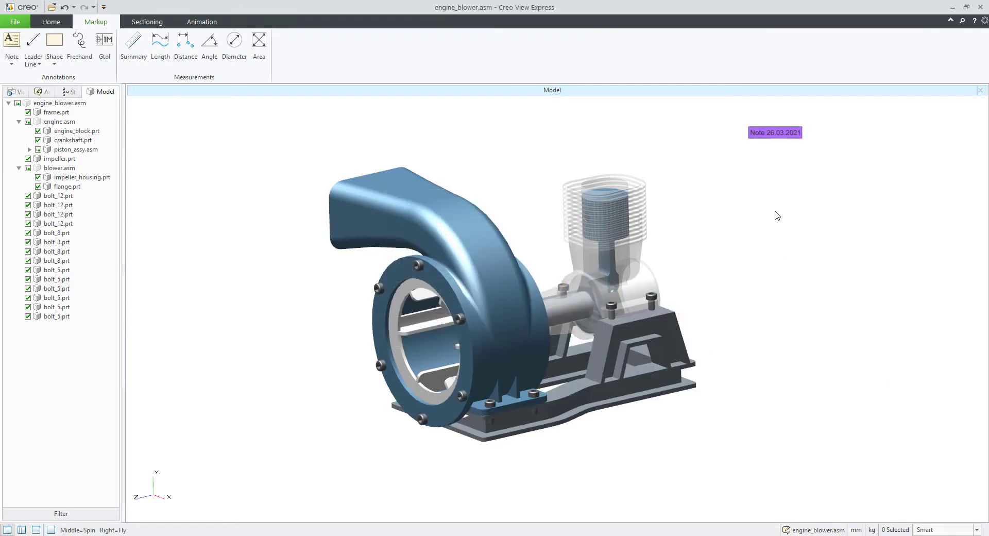
Step: Move the date note to the left of the blower
scroll(753, 227, "down", 3)
scroll(720, 218, "up", 2)
mouse_move(698, 249)
middle_mouse_down()
mouse_move(736, 244)
mouse_move(698, 243)
mouse_move(705, 256)
middle_mouse_up()
left_click(749, 146)
mouse_move(753, 142)
left_mouse_down()
mouse_move(322, 166)
mouse_move(292, 177)
left_mouse_up()
mouse_move(413, 206)
middle_mouse_down()
mouse_move(453, 194)
mouse_move(404, 210)
mouse_move(432, 211)
mouse_move(346, 218)
middle_mouse_up()
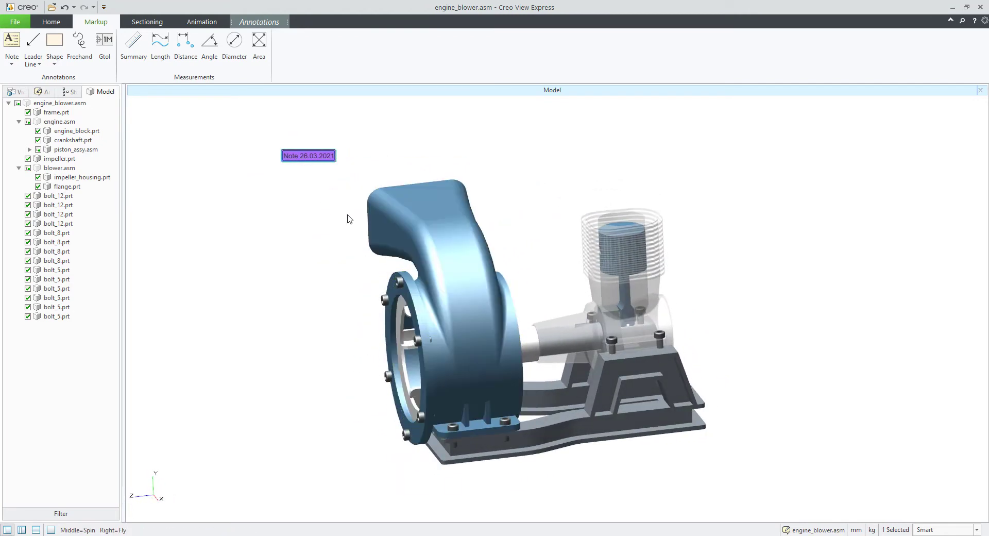
left_click(314, 223)
Step: Add a leader note on the engine cylinder reading '2nd note' / 'informatio: change the type of the Bolt'
left_click(11, 61)
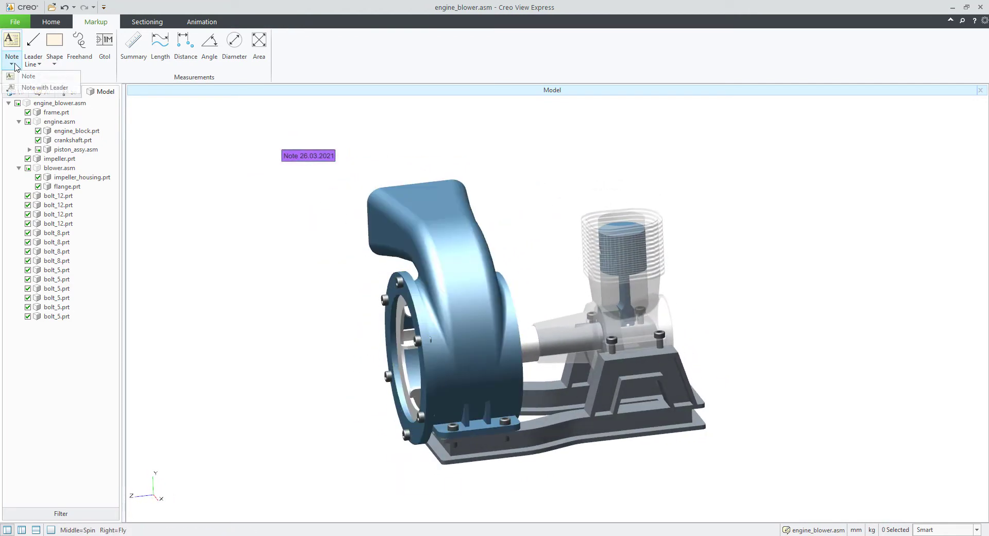
left_click(36, 88)
left_click(635, 277)
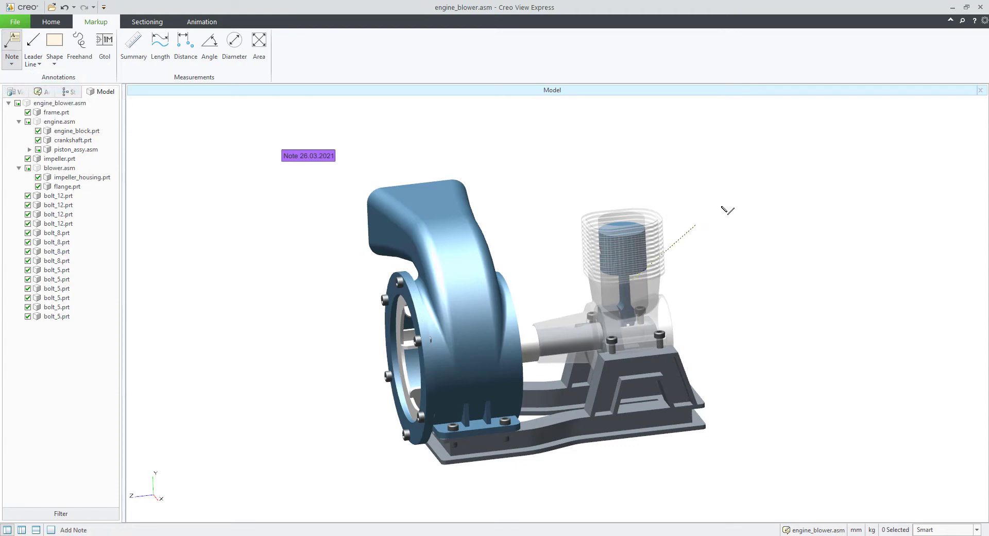
left_click(758, 187)
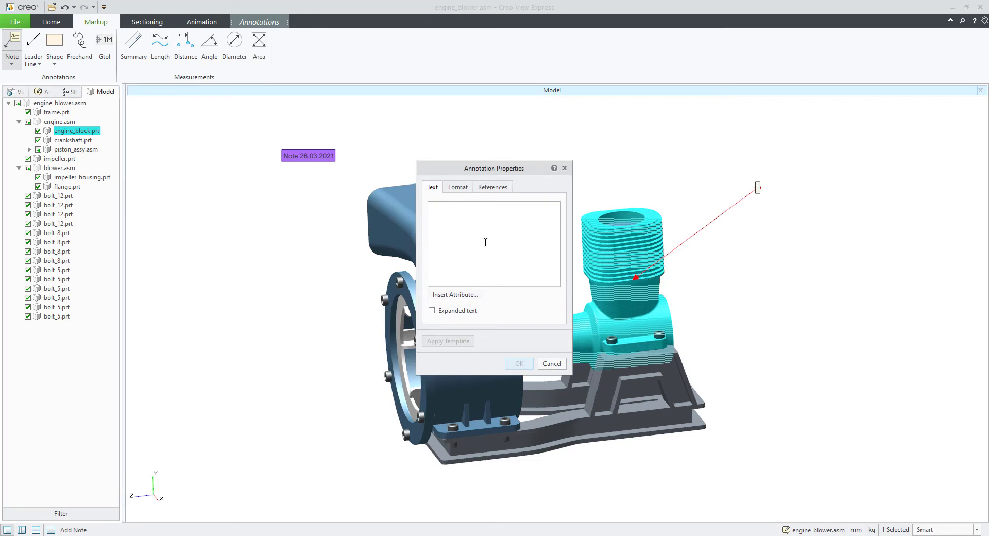
type("2nd note")
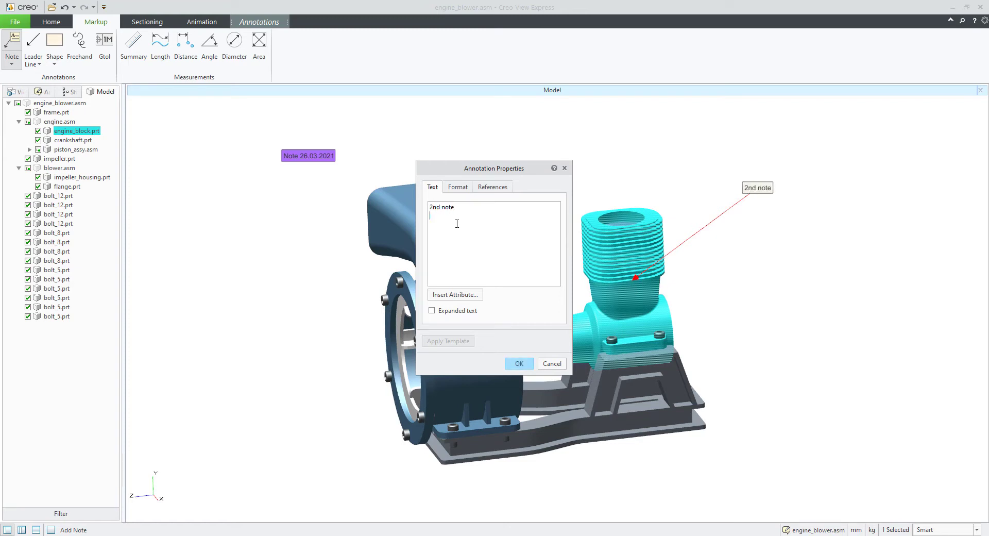
key("Return")
type("in")
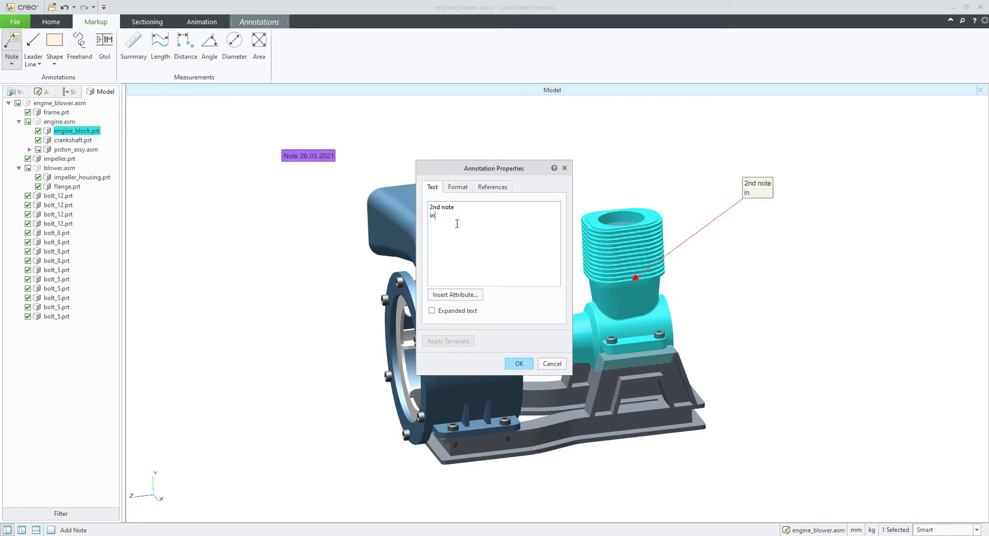
type("formatio: ")
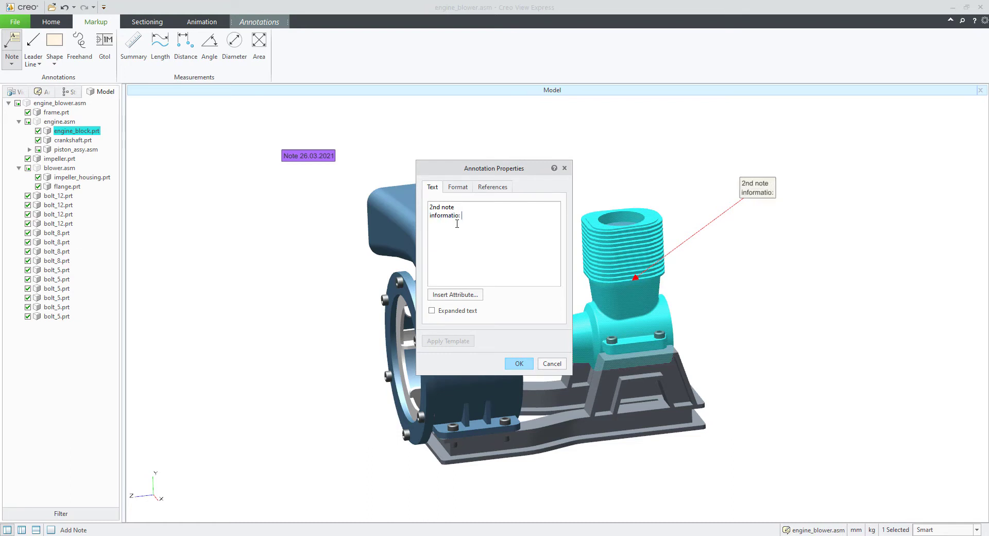
type("change the ")
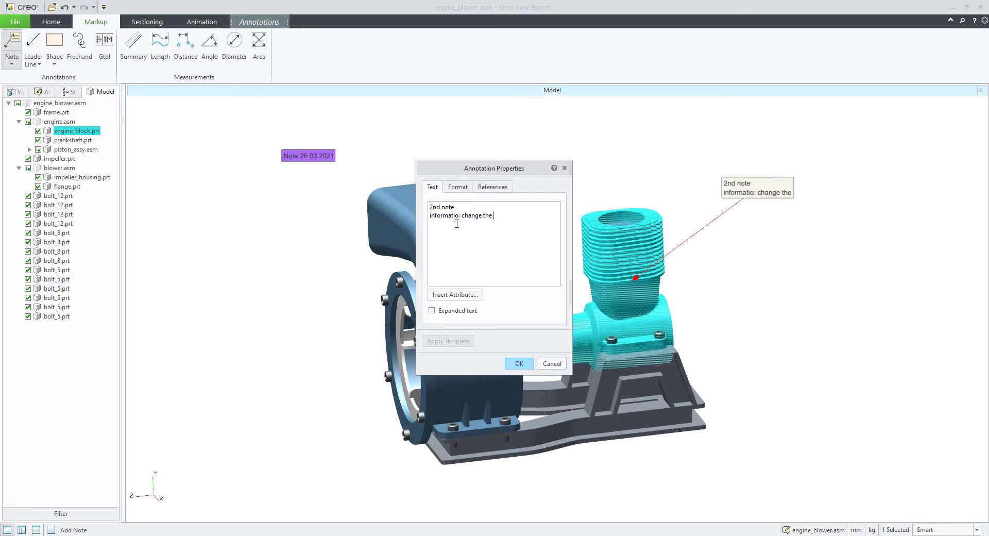
type("type of the Bol")
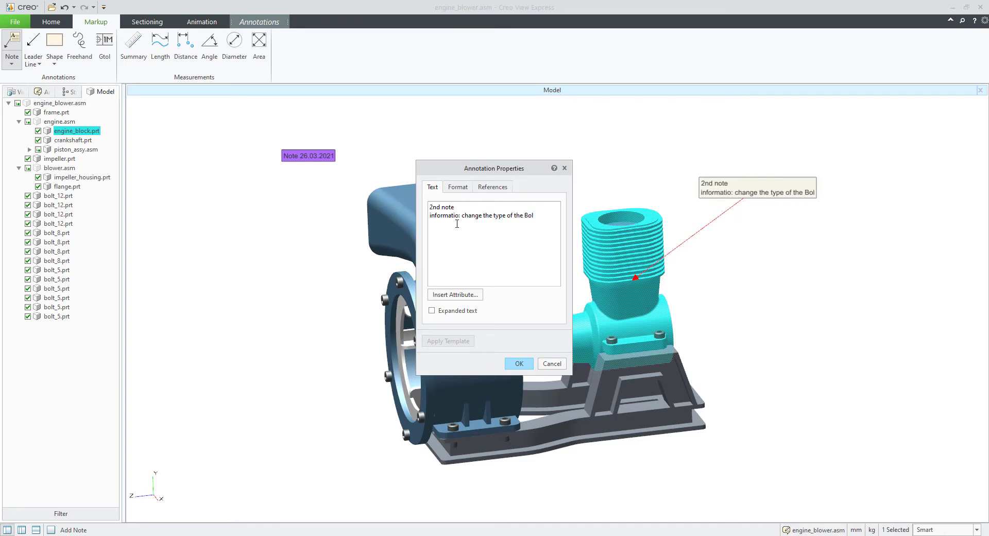
type("t")
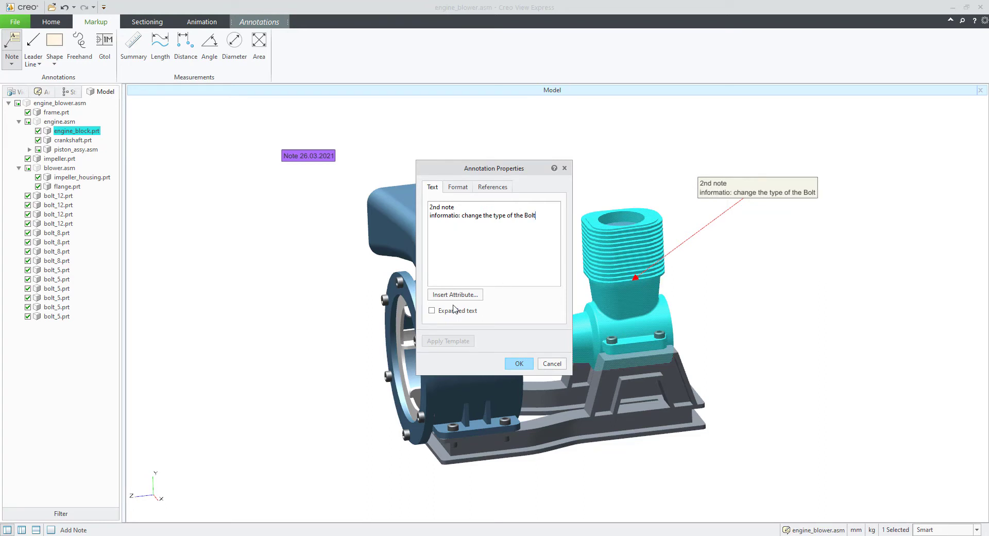
Step: Set the leader note's line style to dashed and apply it
left_click(458, 190)
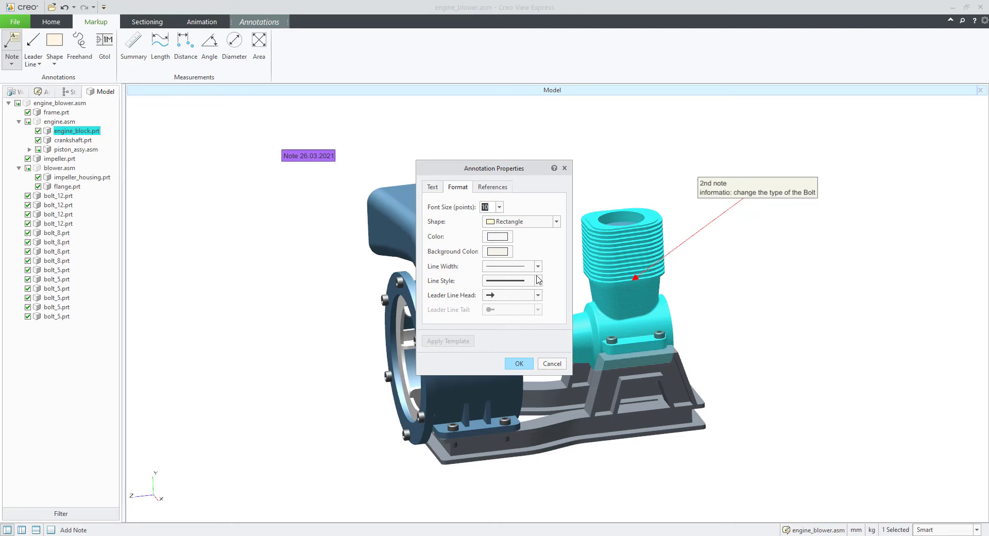
left_click(515, 282)
left_click(508, 309)
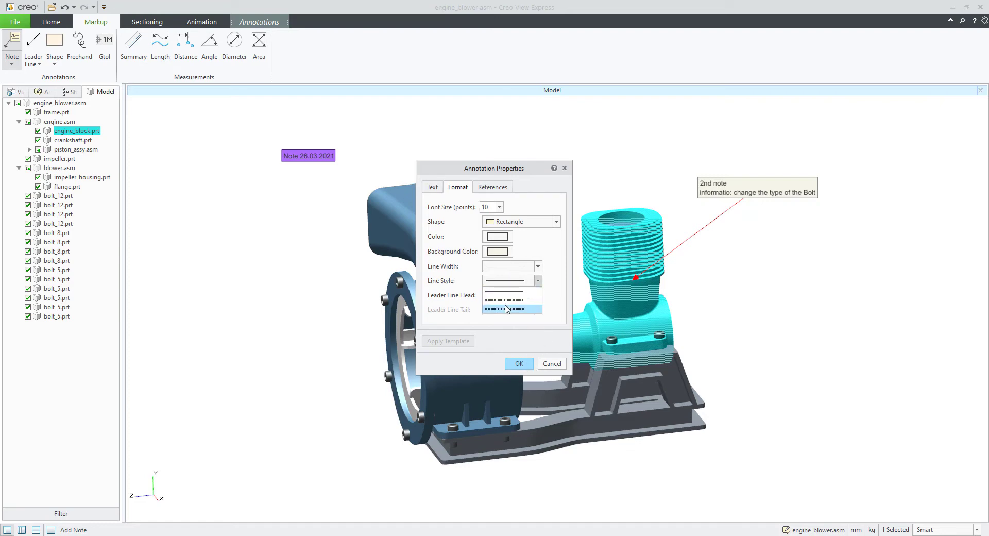
left_click(519, 363)
left_click(768, 327)
mouse_move(733, 272)
middle_mouse_down()
mouse_move(756, 242)
mouse_move(717, 236)
mouse_move(700, 250)
middle_mouse_up()
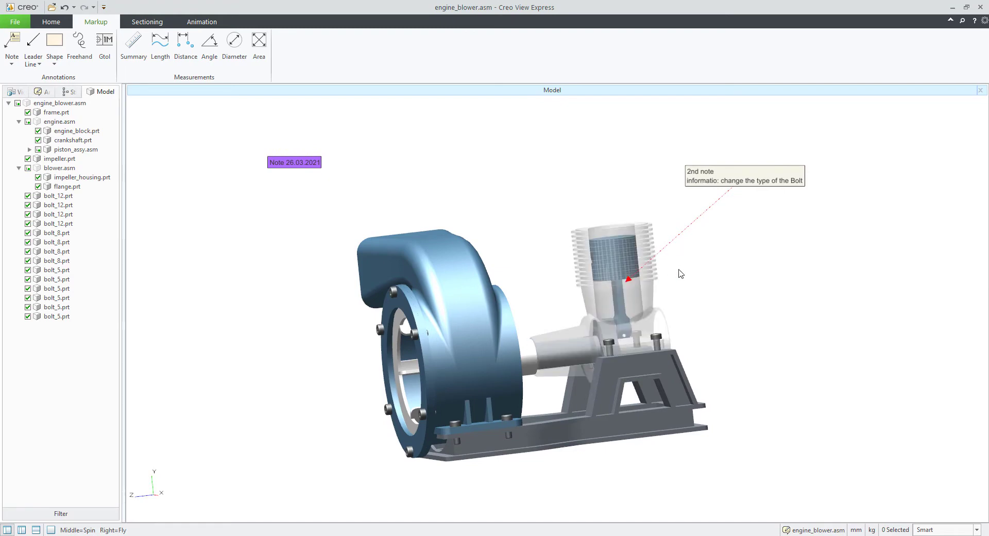
Step: Attach a leader line from the date note to the impeller housing
middle_click_drag(691, 273, 697, 277)
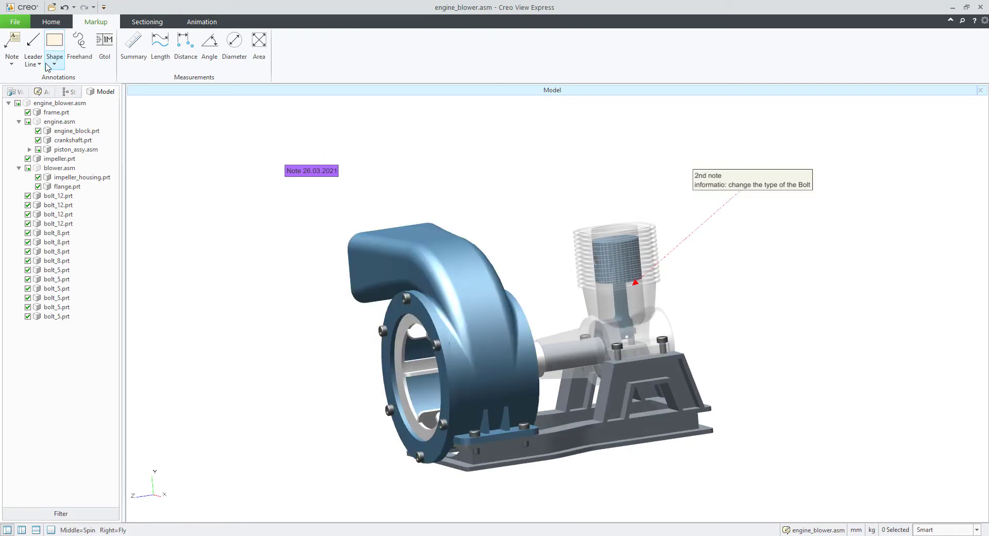
left_click(34, 44)
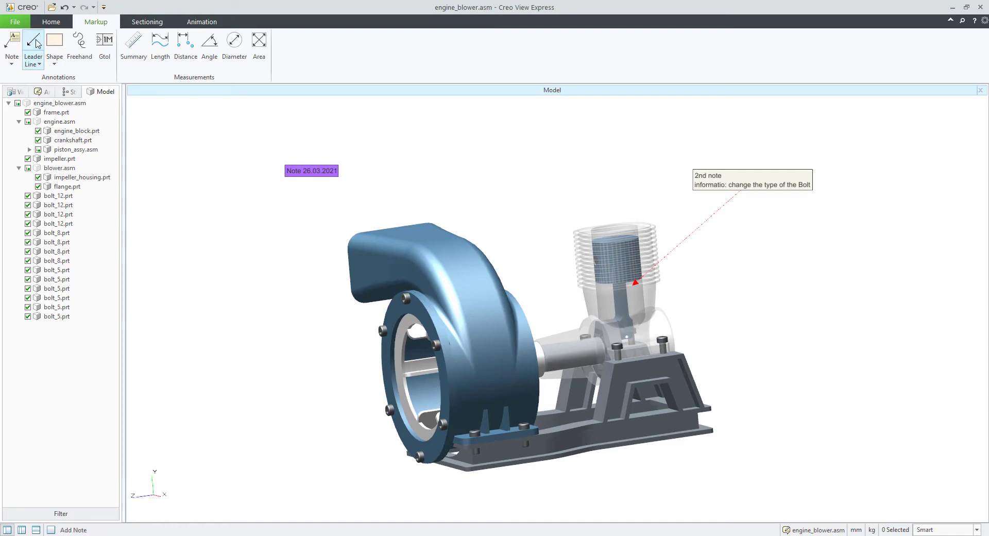
left_click(372, 251)
left_click(308, 185)
mouse_move(286, 264)
middle_mouse_down()
mouse_move(301, 261)
mouse_move(292, 256)
mouse_move(287, 267)
middle_mouse_up()
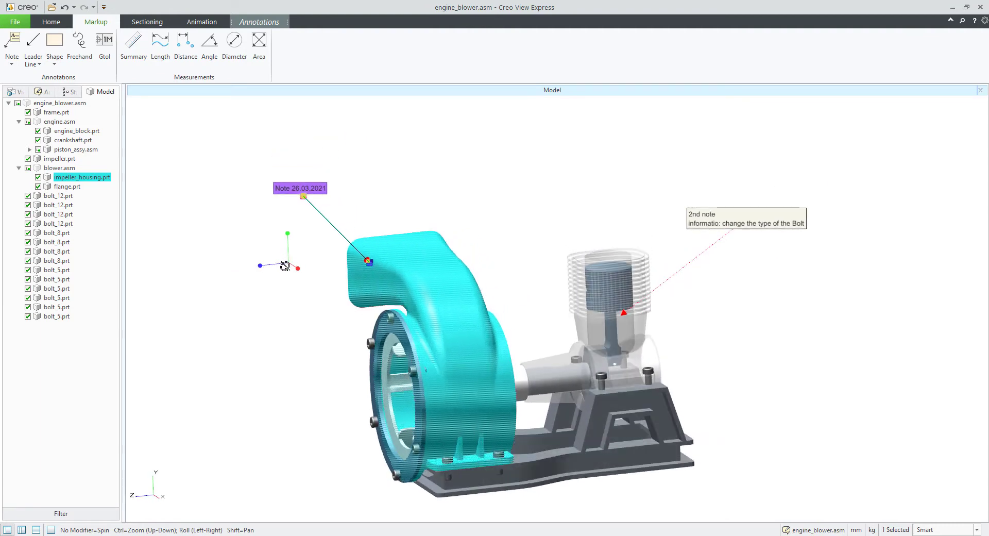
left_click(294, 306)
mouse_move(294, 306)
middle_mouse_down("shift")
mouse_move(336, 289)
mouse_move(312, 294)
middle_mouse_up("shift")
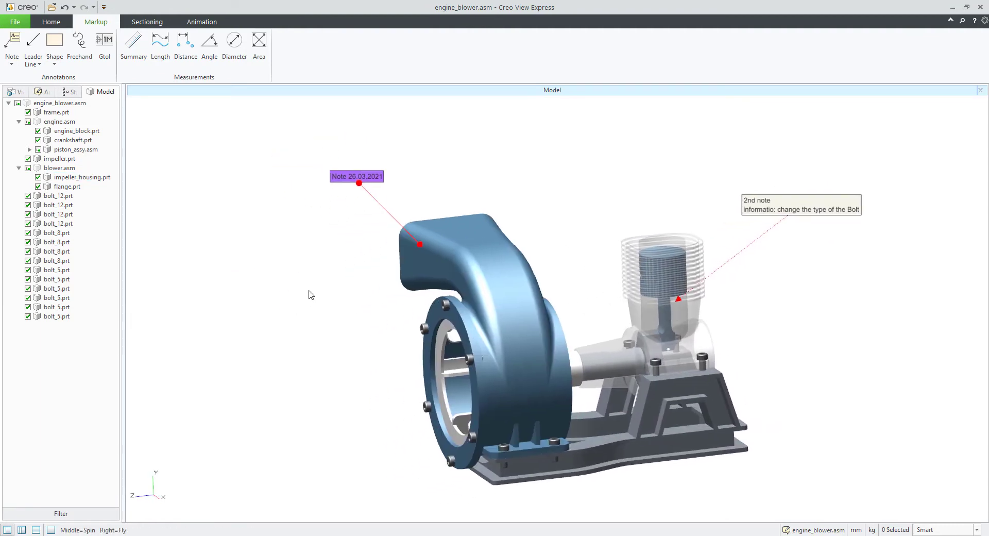
left_click(54, 65)
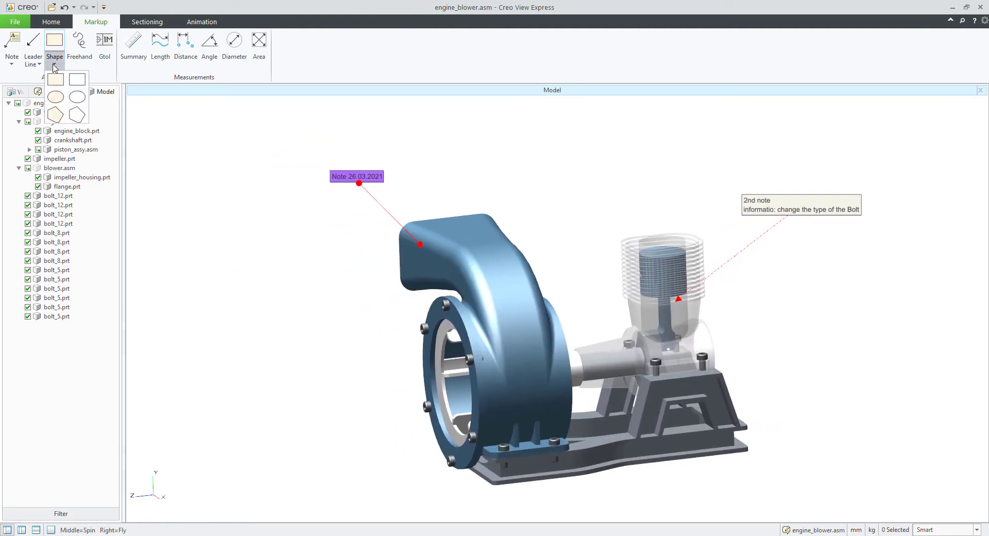
Step: Draw a filled rectangle over the frame's right end and change its fill to light blue
left_click(55, 78)
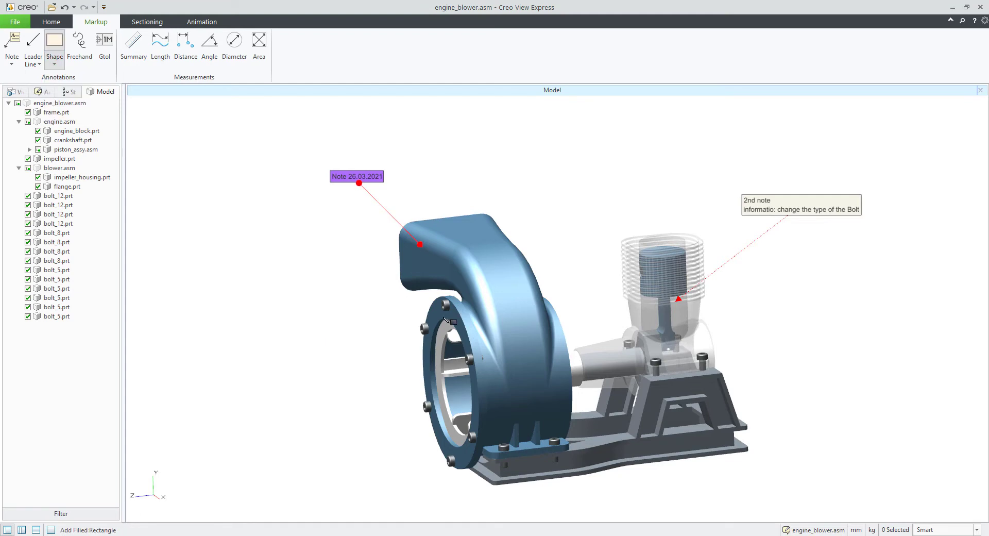
left_click_drag(805, 475, 706, 404)
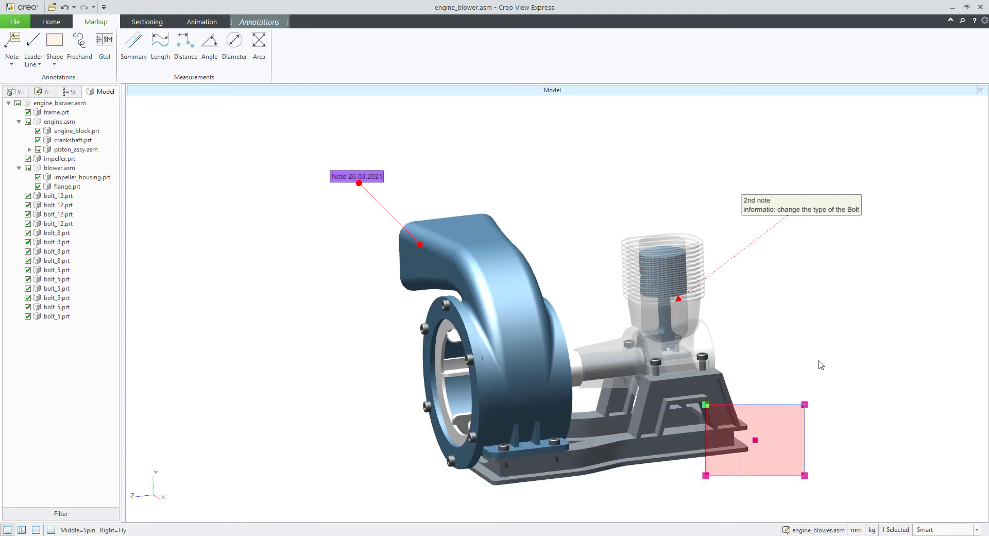
double_click(787, 429)
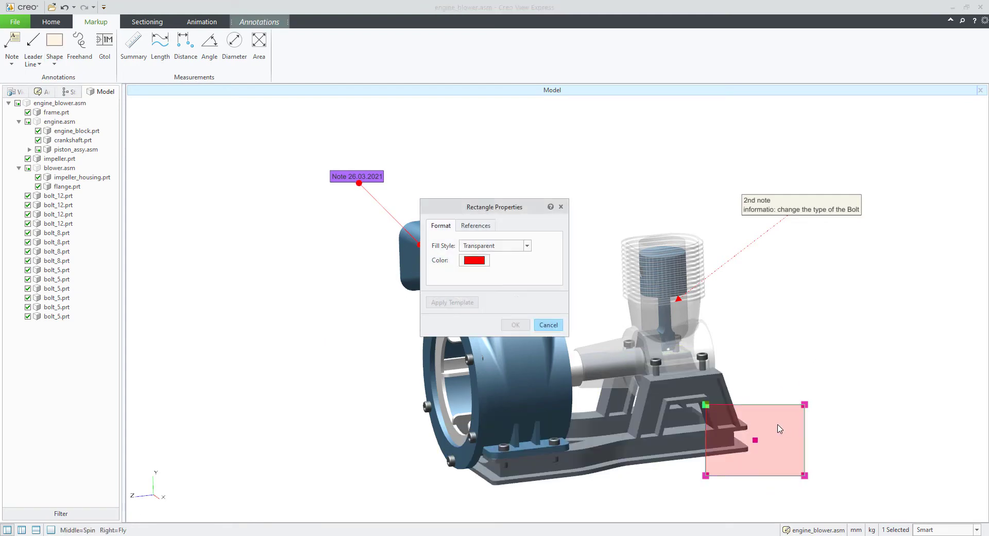
left_click(478, 261)
left_click(448, 246)
left_click(594, 246)
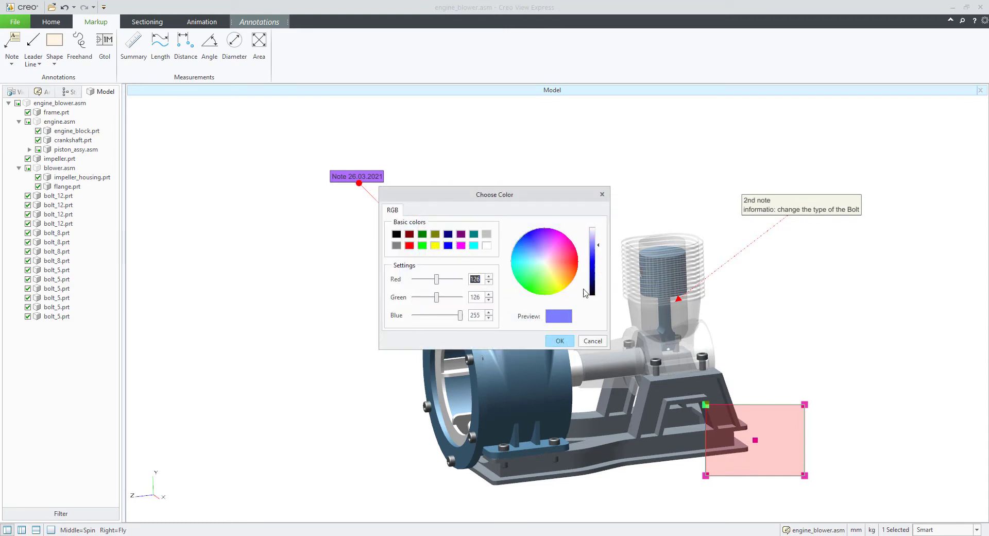
left_click(559, 341)
left_click(513, 324)
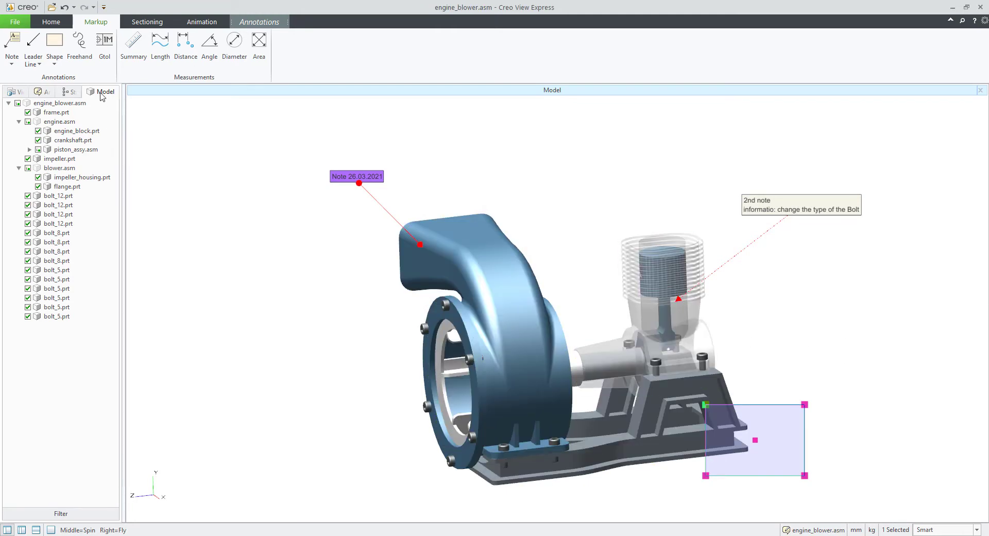
Step: Sketch a freehand loop around the engine cylinder, then delete the date note and its leader
left_click(86, 47)
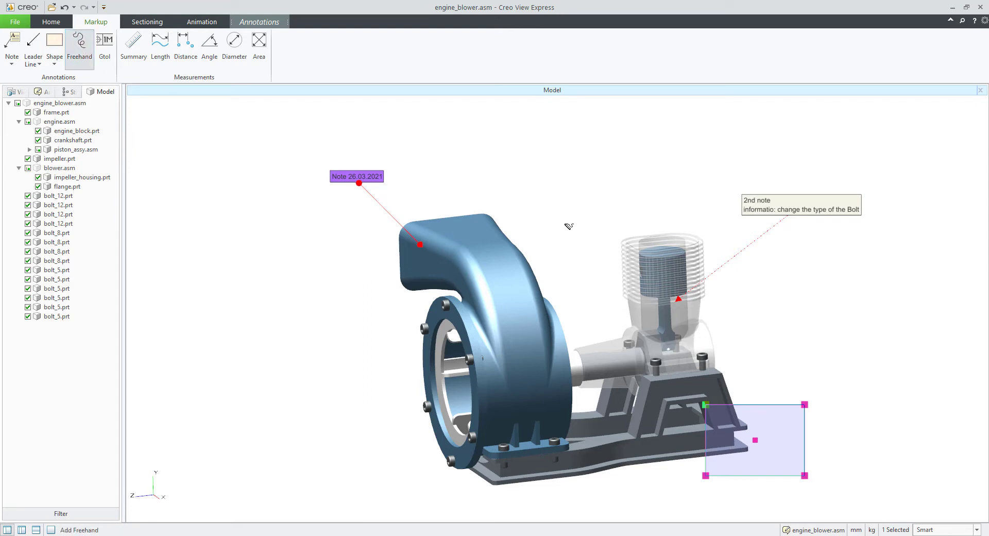
mouse_move(595, 239)
left_mouse_down()
mouse_move(649, 216)
mouse_move(704, 215)
mouse_move(744, 252)
mouse_move(738, 300)
mouse_move(680, 340)
mouse_move(616, 314)
mouse_move(591, 270)
mouse_move(597, 241)
left_mouse_up()
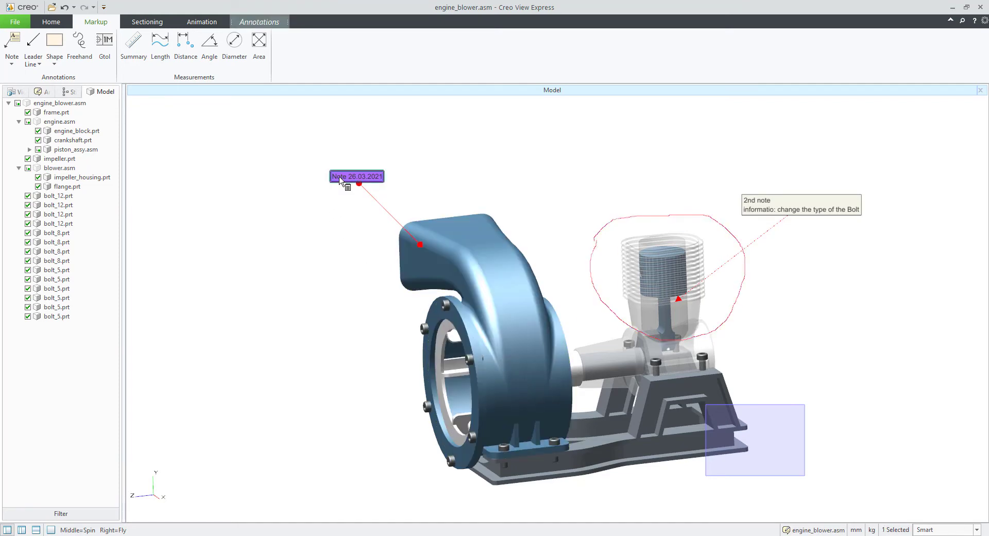
key("Delete")
left_click(382, 207)
key("Delete")
Step: Delete the 2nd note, the freehand loop and the rectangle markup
left_click(763, 211)
key("Delete")
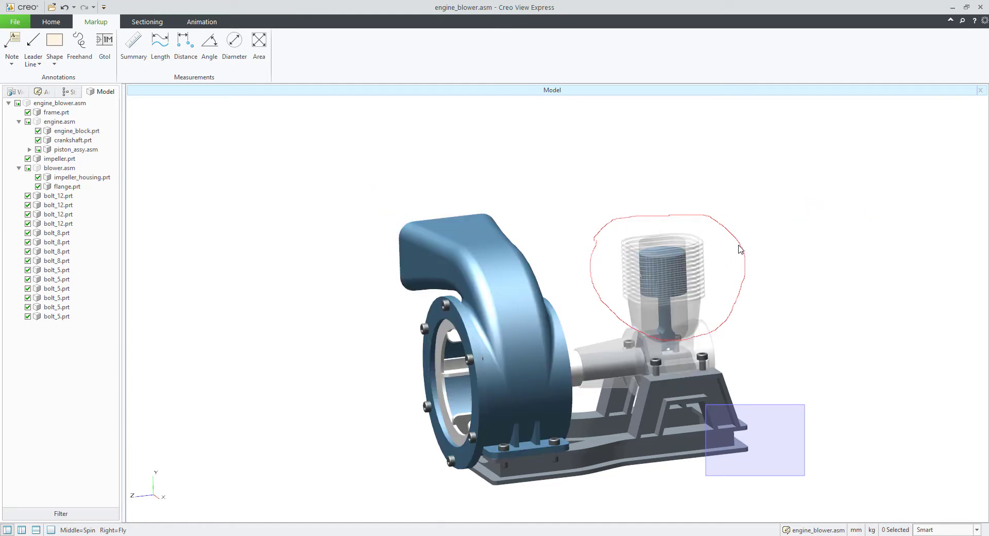
left_click(743, 248)
key("Delete")
left_click_drag(780, 444, 809, 413)
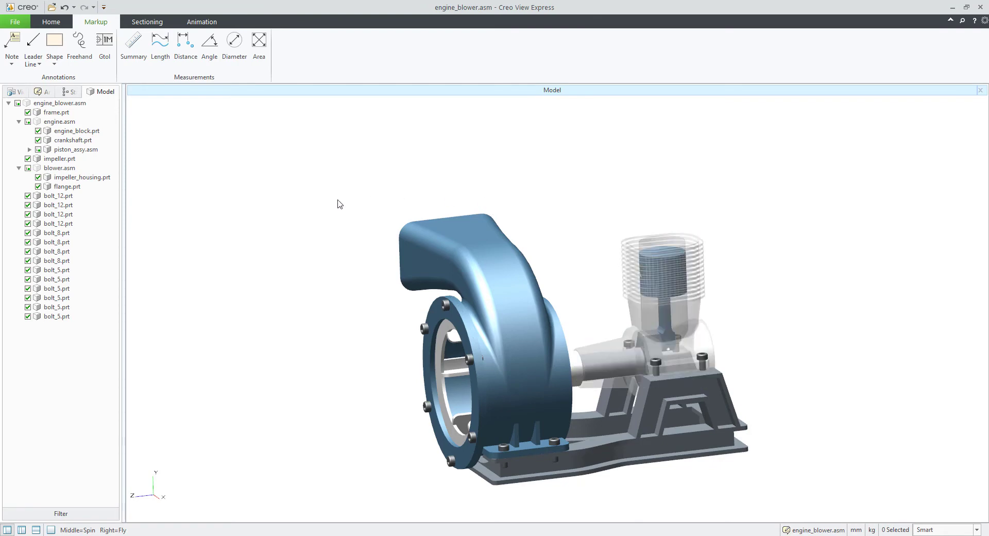
Step: Start a Summary measurement and move its toolbar to the upper right
scroll(335, 205, "up", 5)
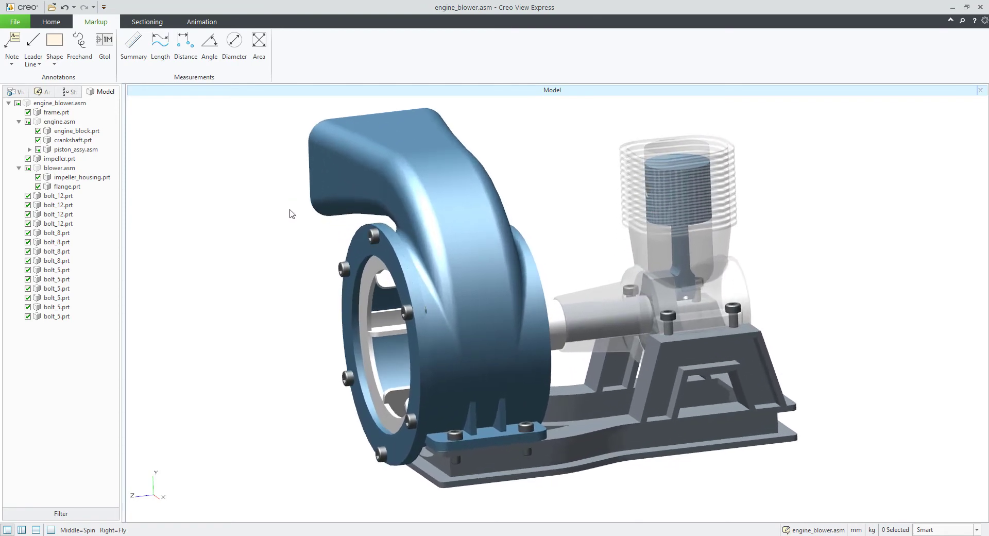
middle_click_drag(503, 274, 531, 273)
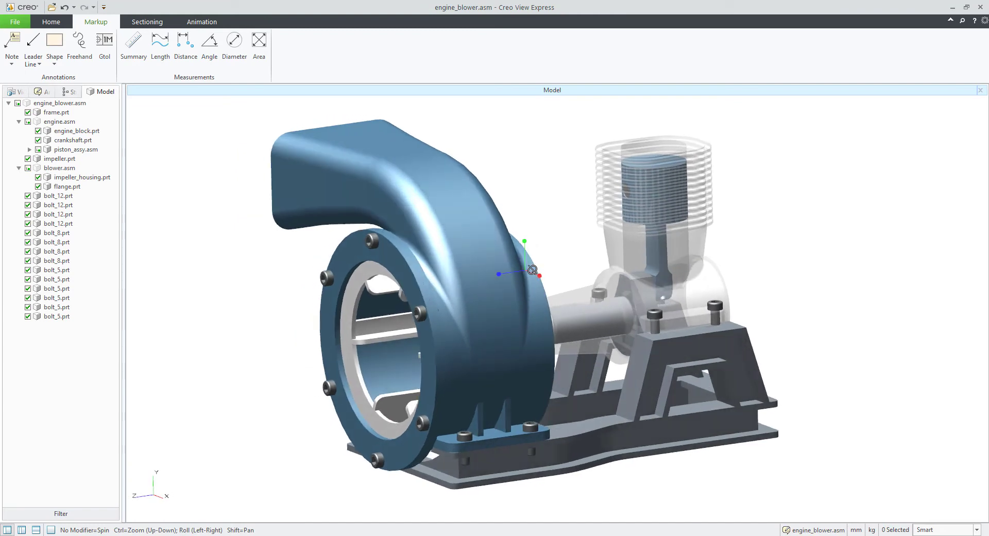
scroll(510, 285, "down", 3)
scroll(476, 241, "up", 2)
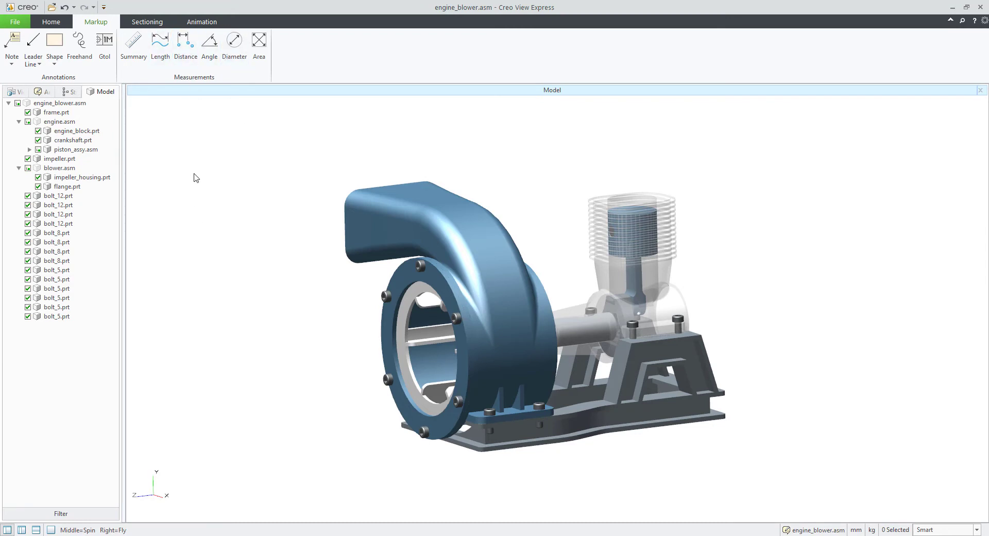
left_click(133, 46)
left_click_drag(536, 259, 784, 135)
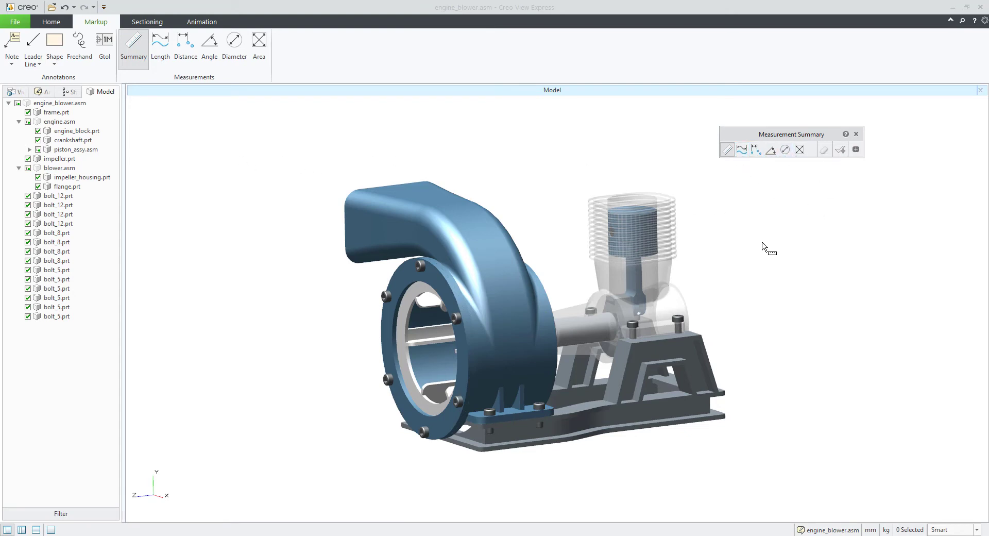
Step: Measure a summary of frame.prt, showing about 30123.264 mm² area
left_click(667, 407)
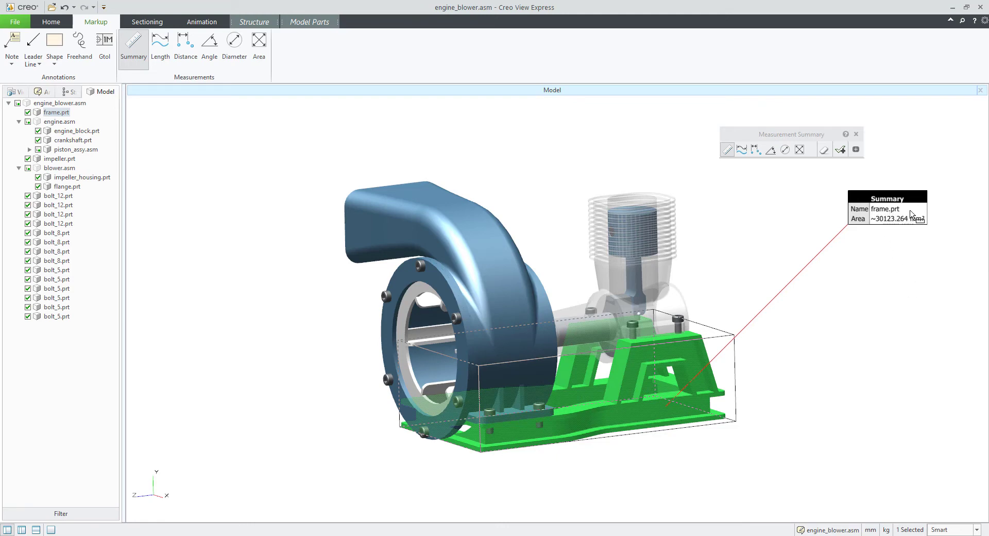
right_click(886, 227)
key("Escape")
left_click(841, 150)
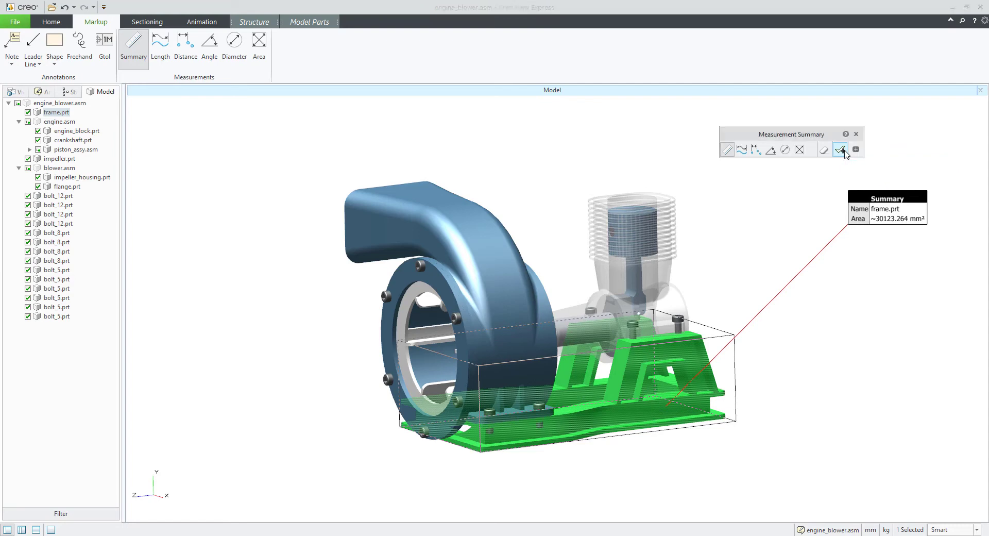
left_click(772, 256)
middle_click_drag(766, 265, 748, 255)
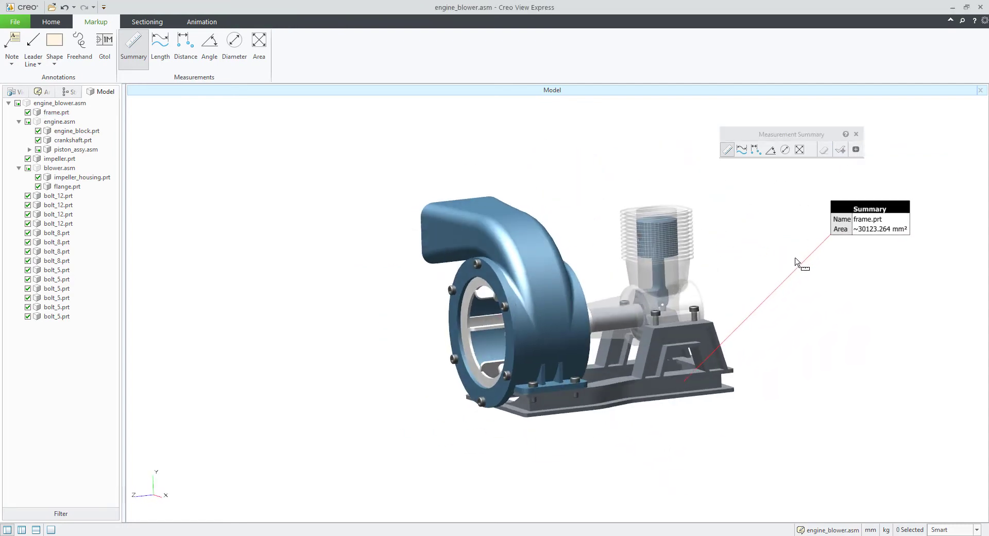
Step: Close the Measurement Summary toolbar and delete the summary callout
left_click(856, 134)
left_click(857, 134)
left_click(845, 212)
key("Delete")
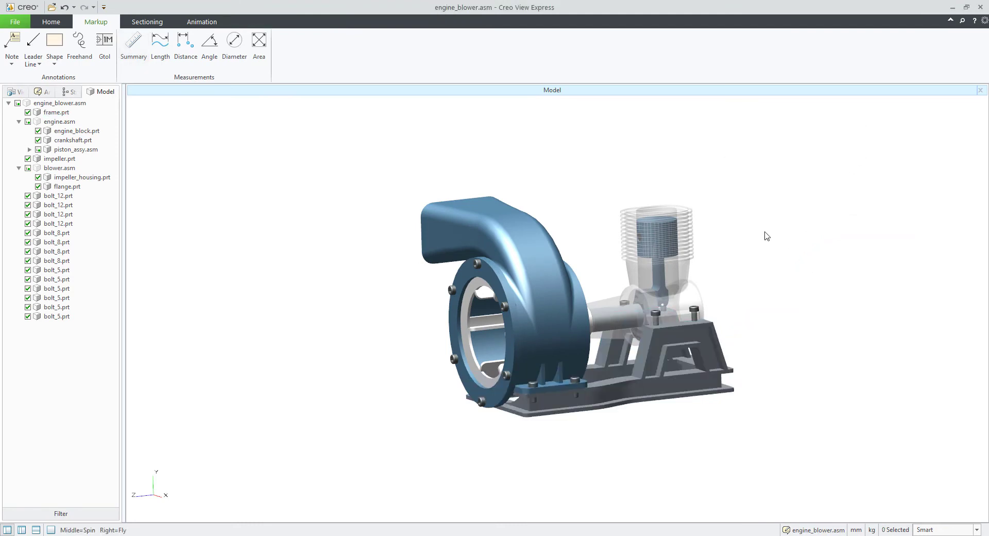
Step: Use the Length tool on the frame's top edge, reading 33.863 mm
middle_click_drag(412, 158, 464, 311)
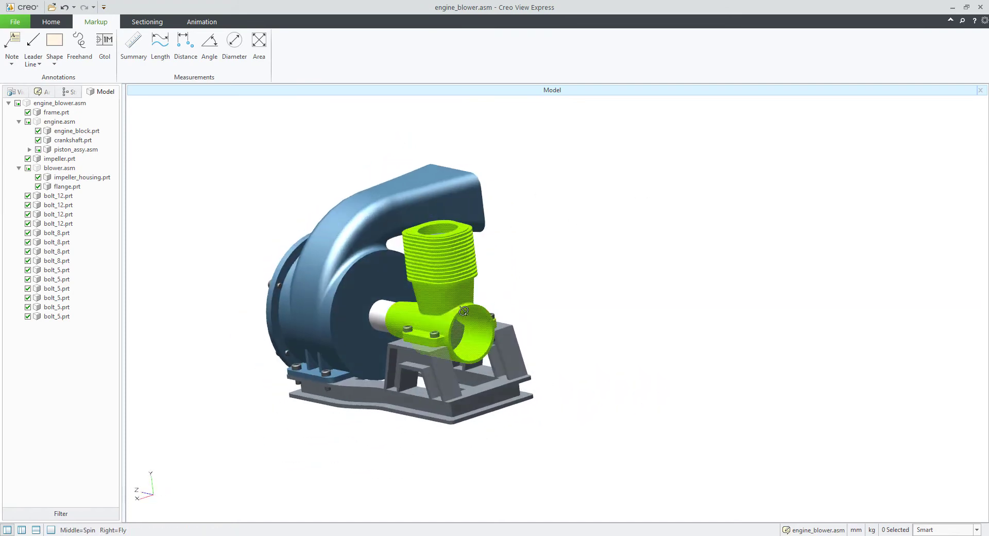
left_click(159, 45)
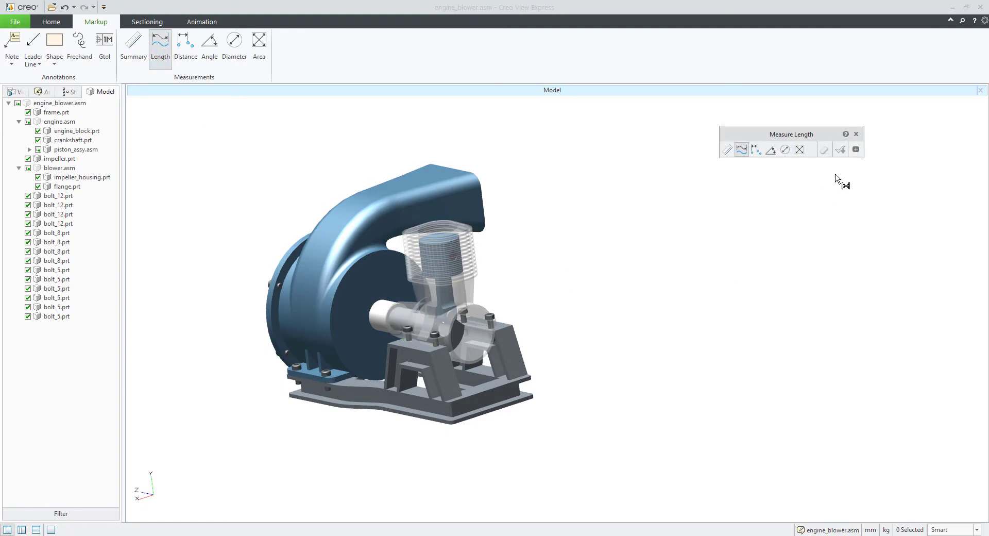
left_click(856, 150)
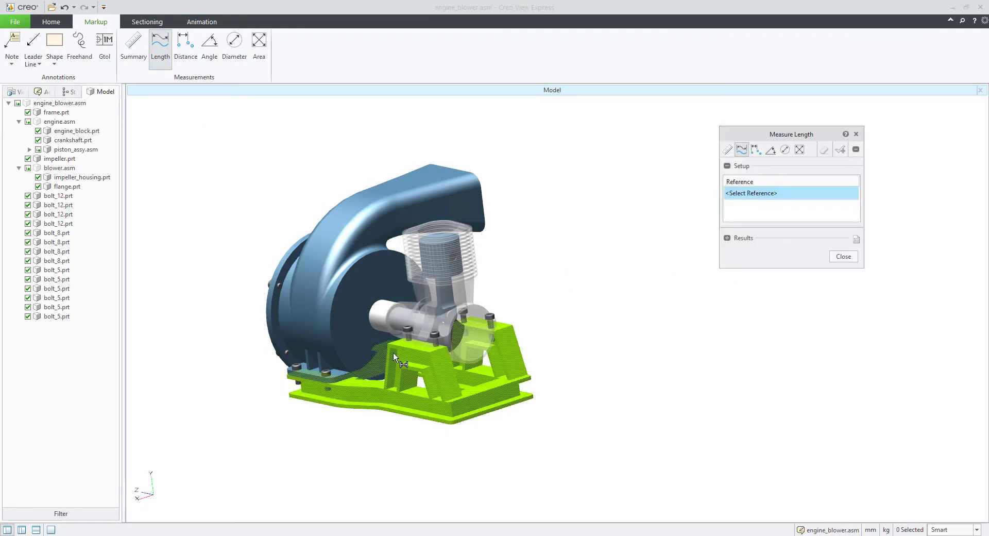
scroll(320, 369, "up", 2)
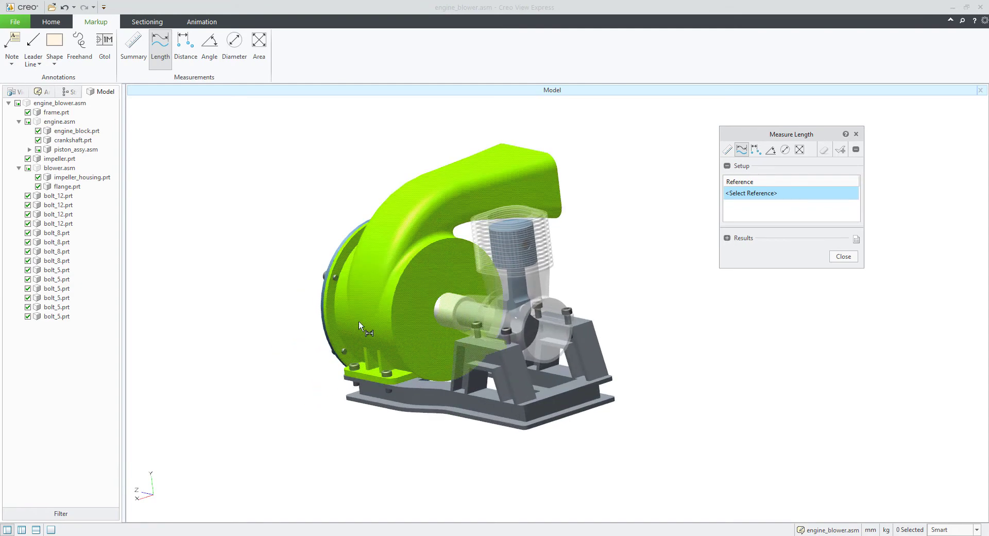
scroll(360, 328, "up", 1)
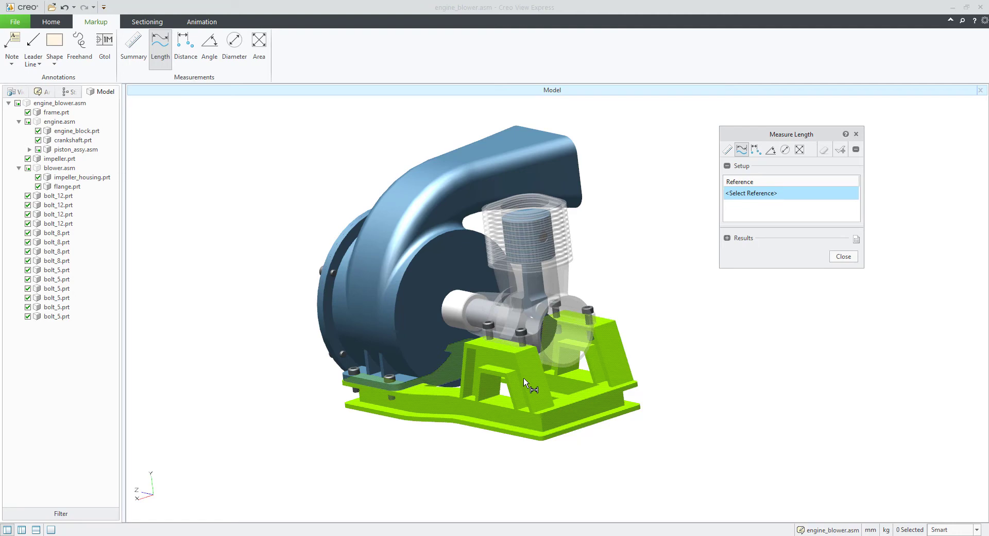
left_click(524, 379)
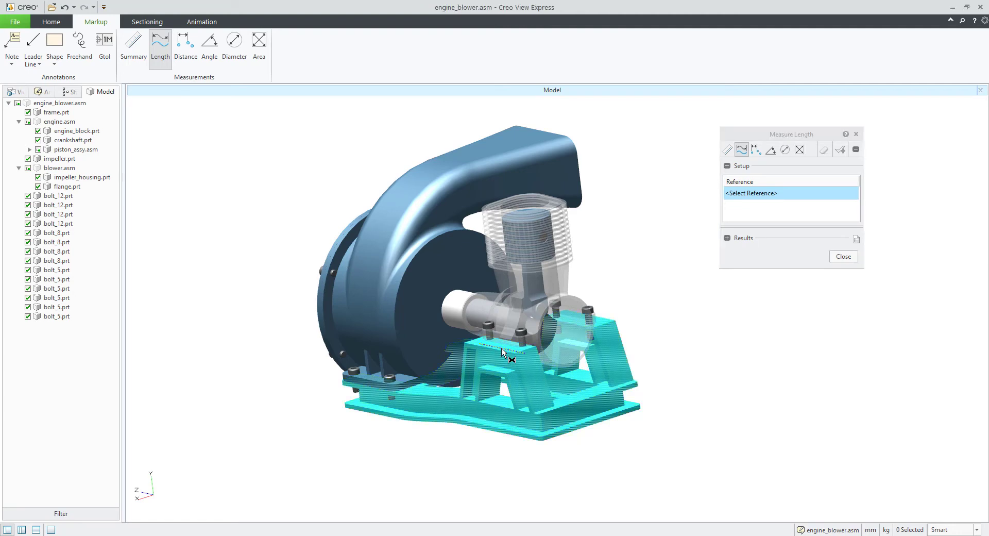
scroll(502, 348, "up", 2)
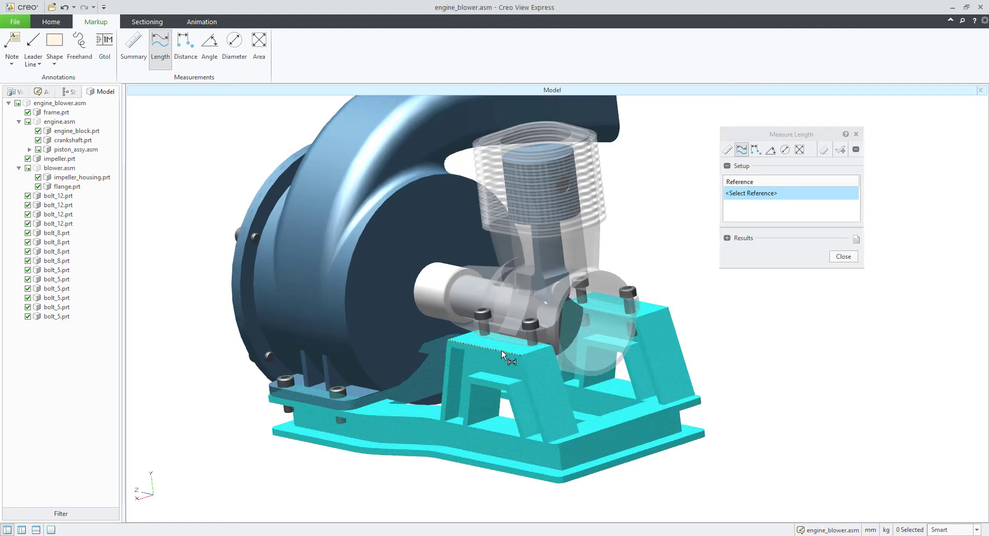
left_click(502, 350)
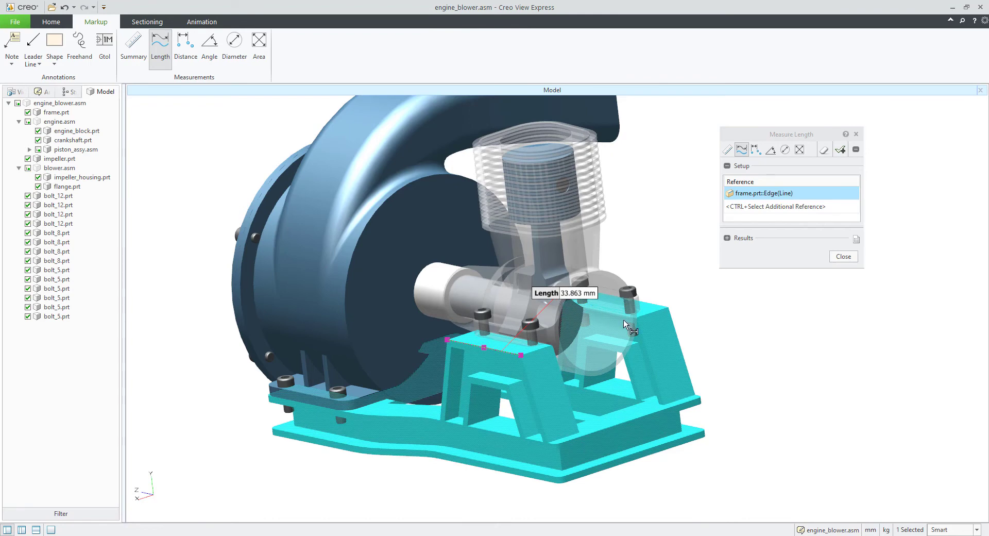
left_click(870, 531)
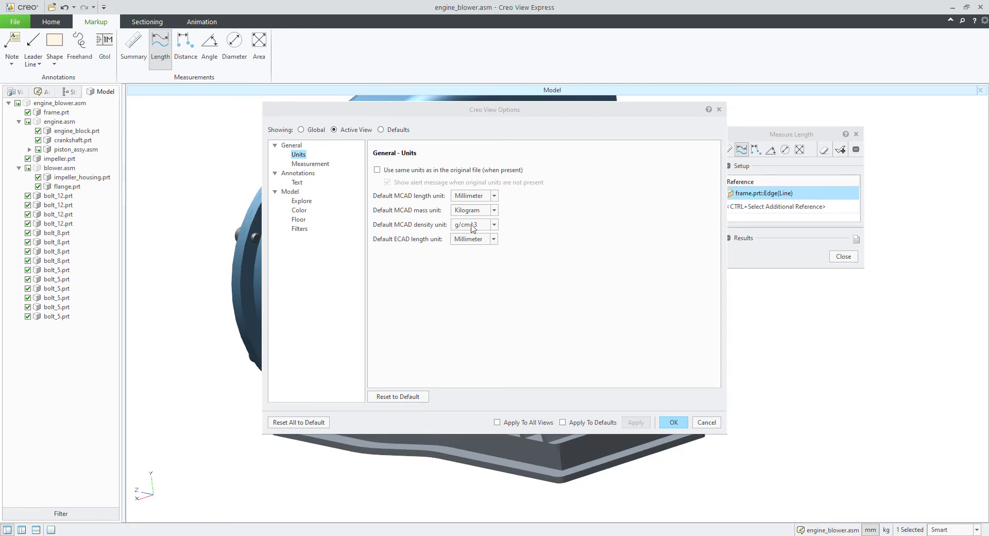
Step: Close the Length tool, discarding the unapplied 33.863 mm measurement
left_click(720, 109)
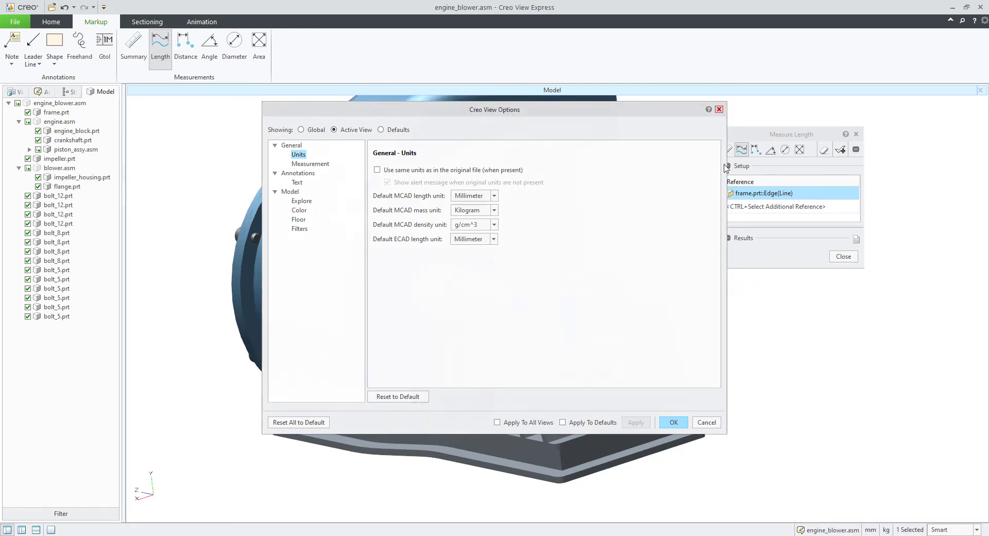
left_click(844, 257)
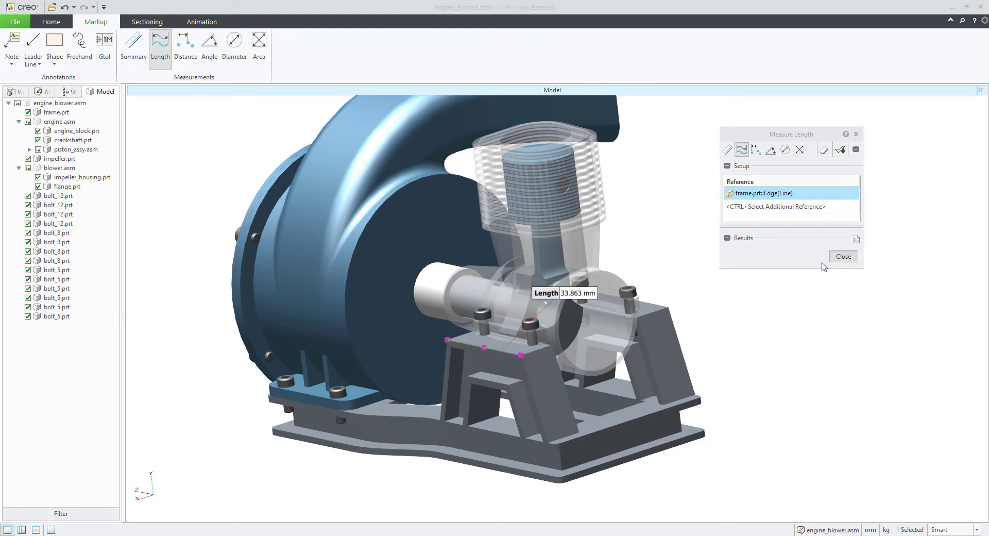
left_click(556, 301)
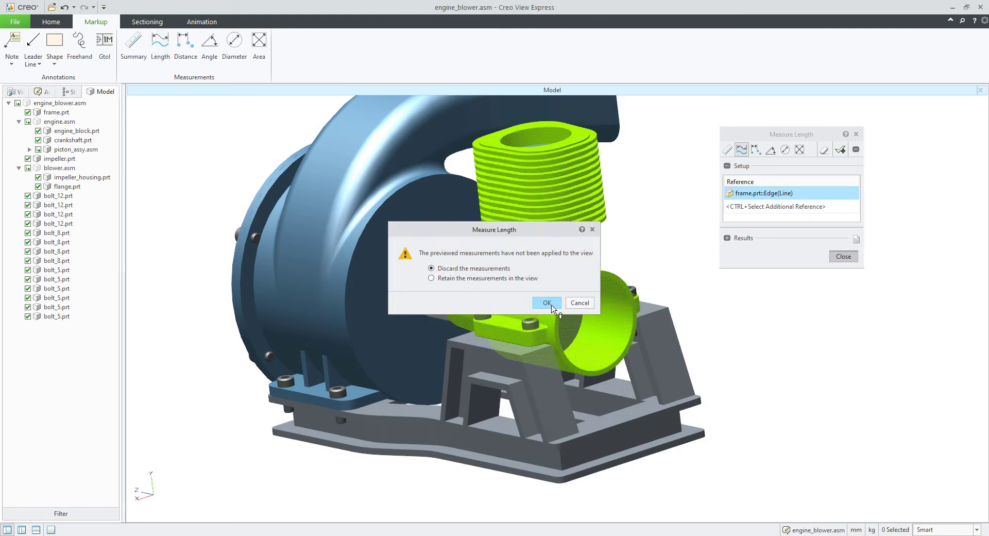
scroll(700, 339, "down", 3)
middle_click_drag(698, 340, 348, 215)
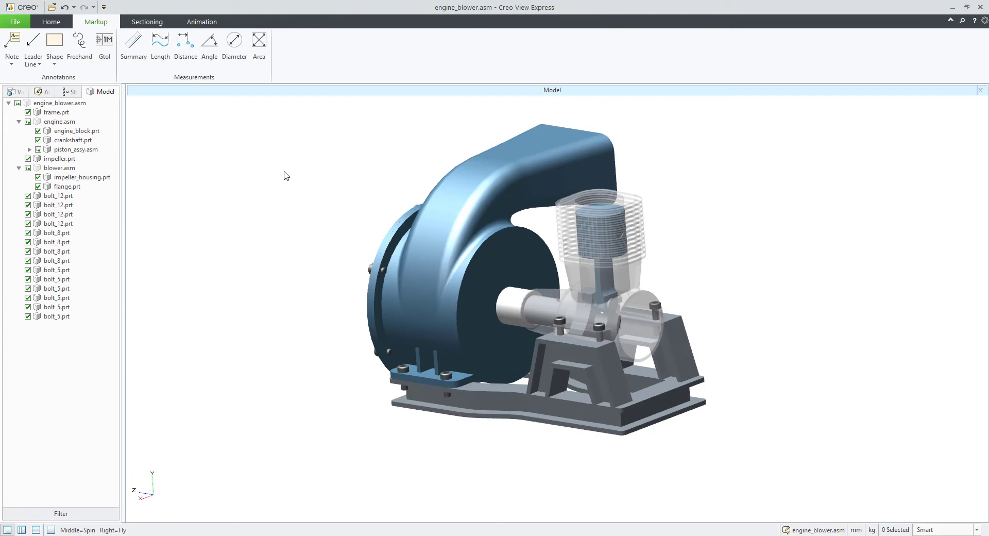
Step: Start a diameter measurement and bring the flange into closer view
left_click(243, 48)
middle_click_drag(651, 246, 645, 258)
scroll(338, 305, "up", 5)
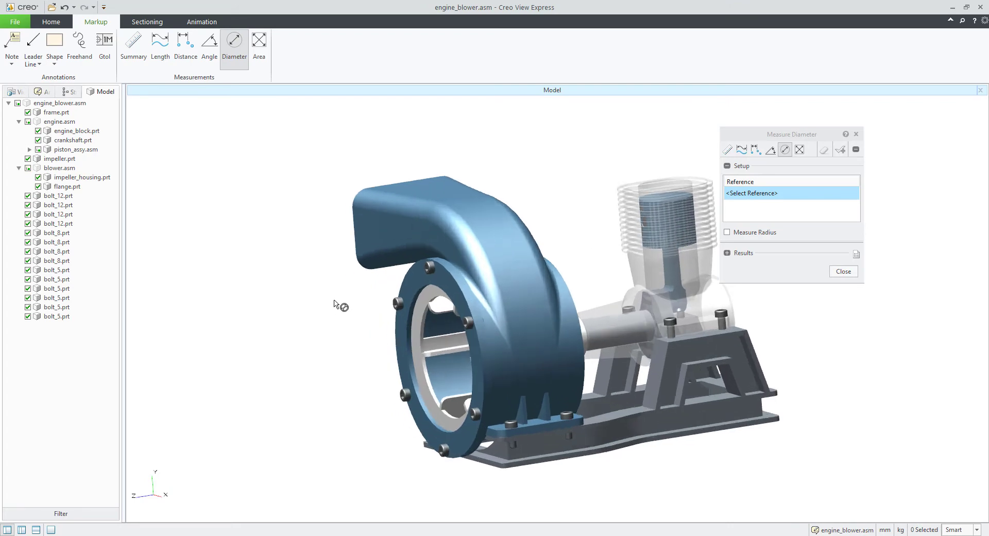
scroll(449, 286, "up", 1)
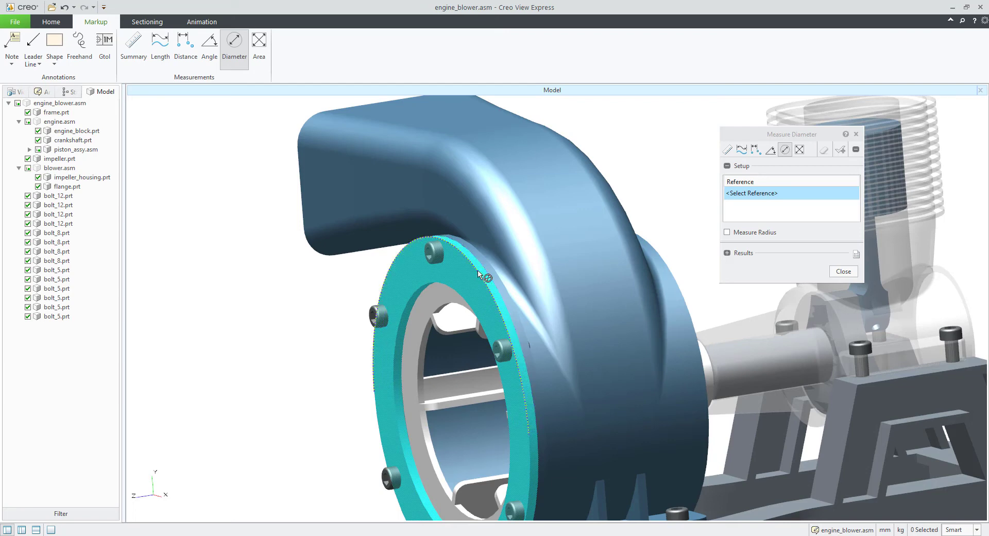
Step: Restrict picking to Faces, pick the flange face, then close the Measure Diameter tool
left_click(953, 529)
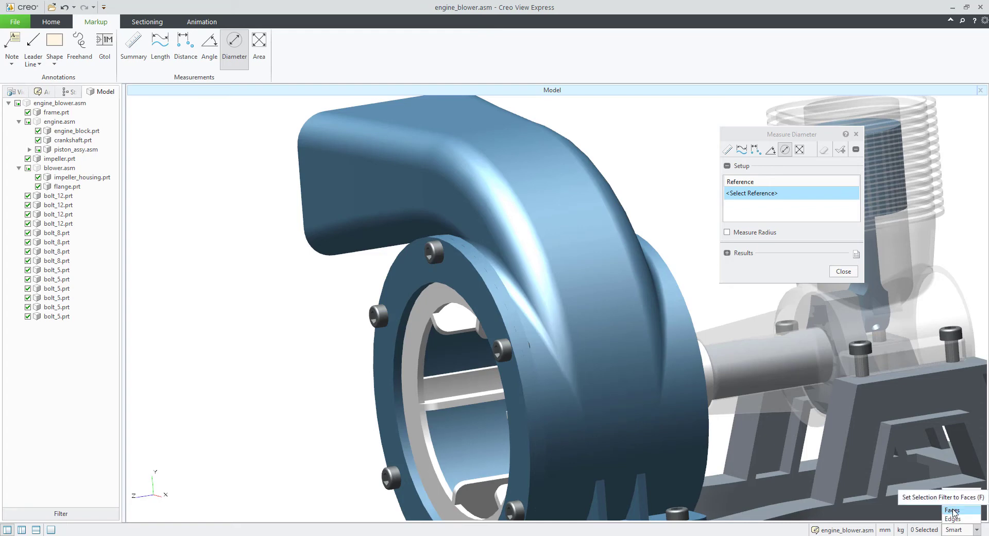
left_click(955, 513)
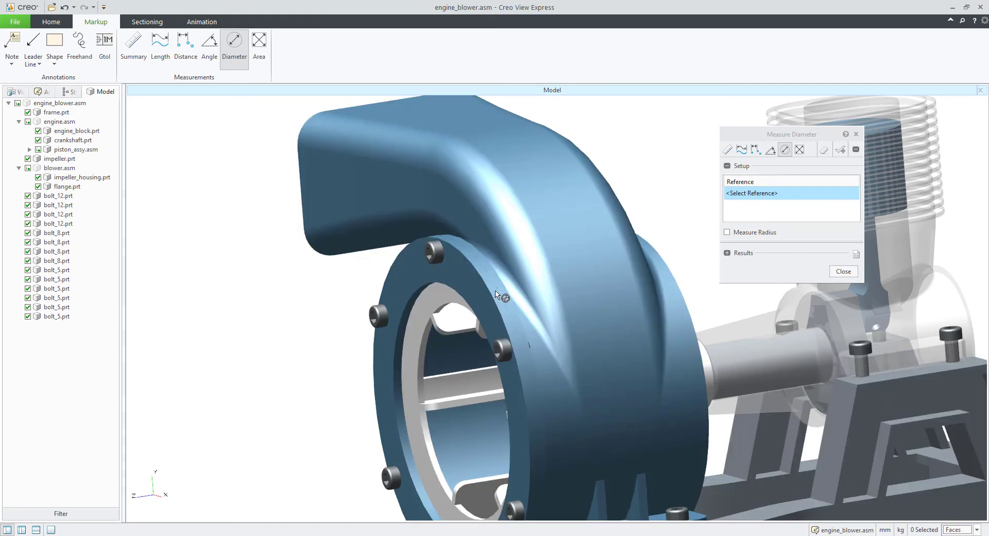
scroll(498, 301, "up", 2)
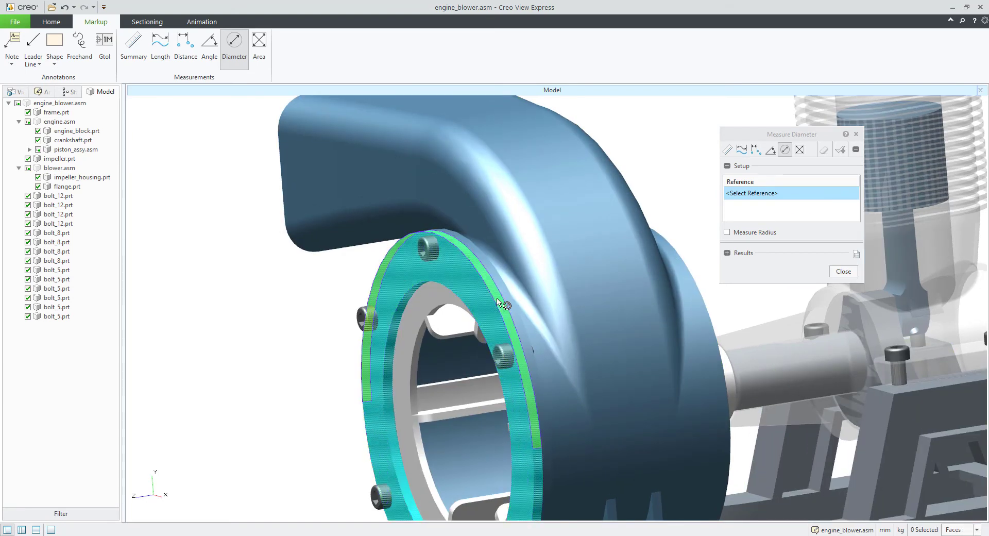
left_click(498, 303)
scroll(438, 267, "down", 3)
scroll(437, 266, "down", 1)
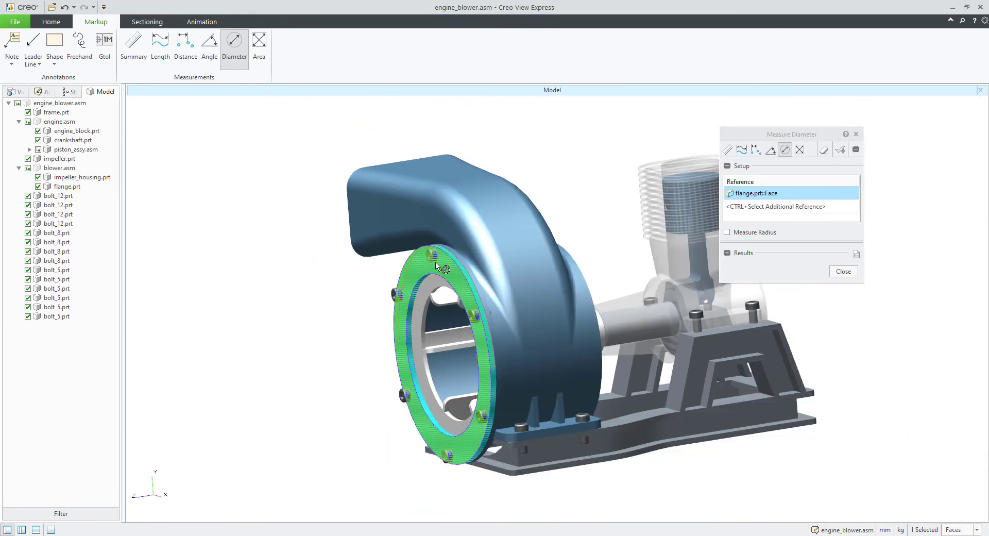
left_click(844, 271)
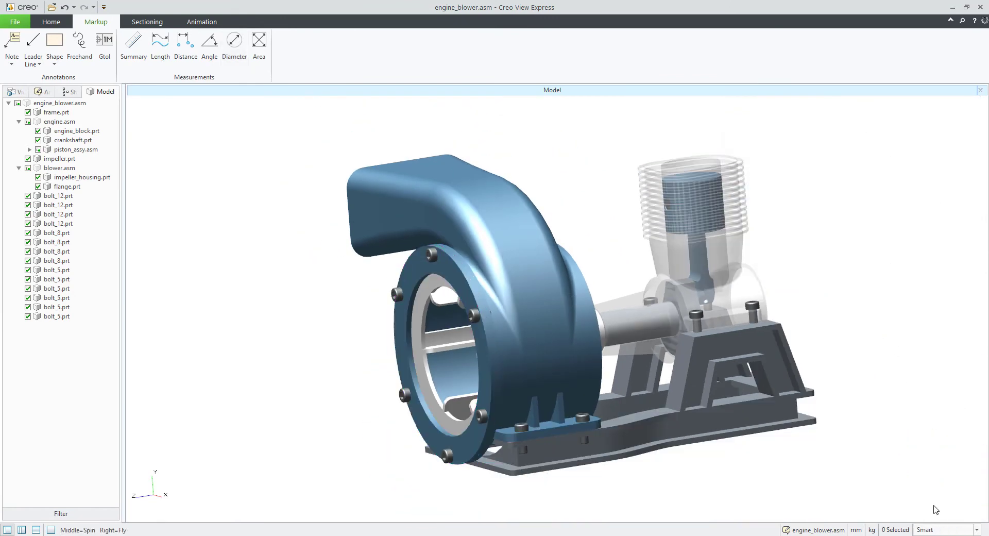
Step: Measure the diameter of the flange's circular edge, reading 78.000 mm
left_click(231, 50)
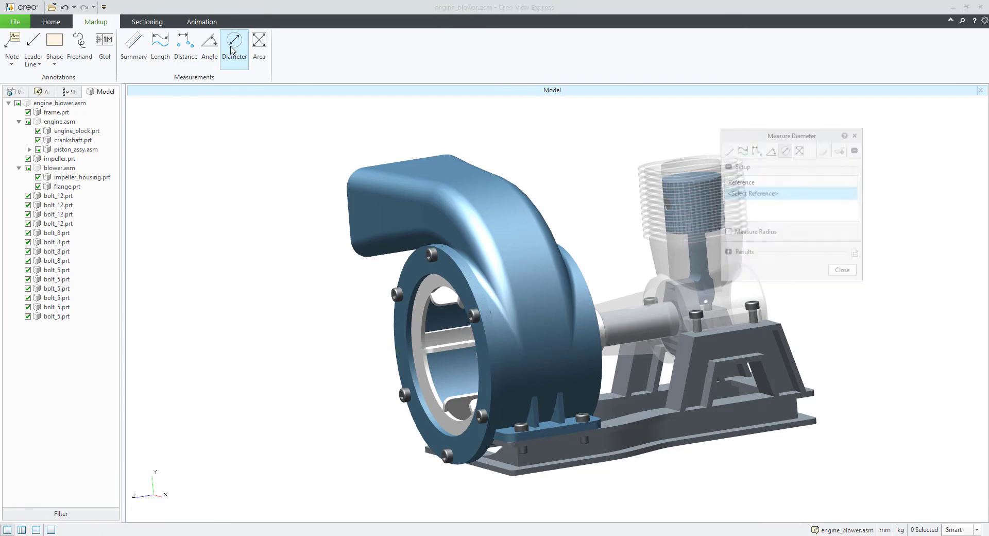
scroll(449, 308, "up", 2)
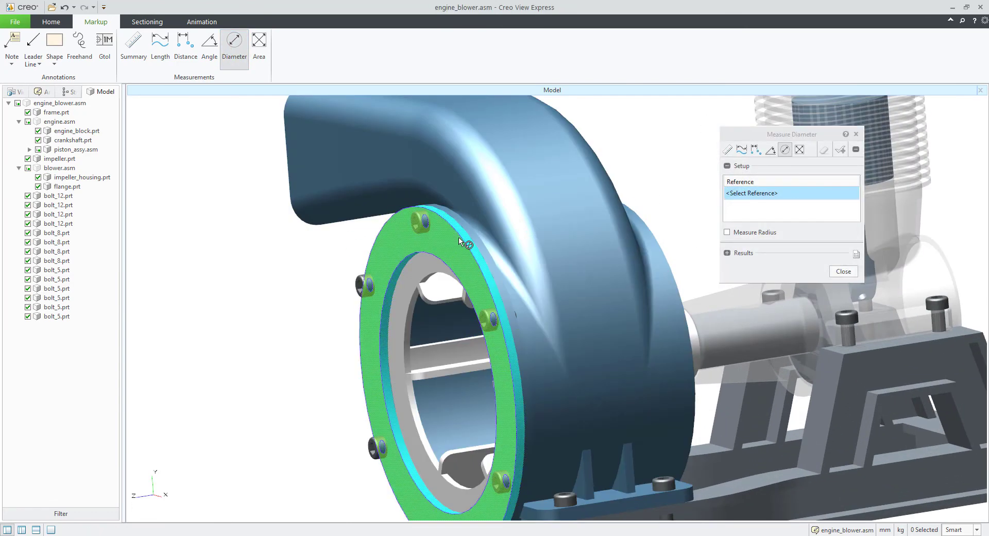
scroll(460, 239, "up", 1)
left_click(468, 243)
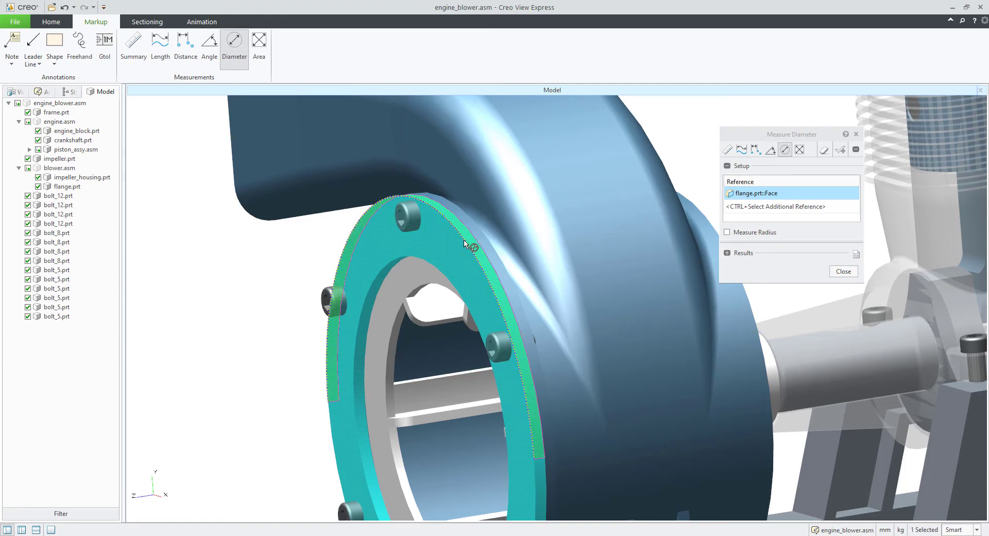
left_click(474, 258)
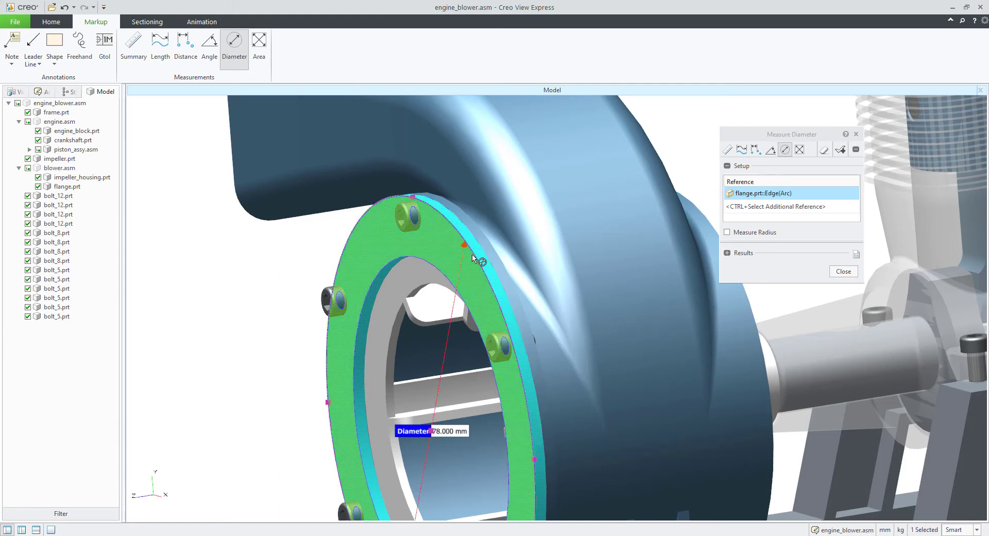
scroll(474, 257, "down", 4)
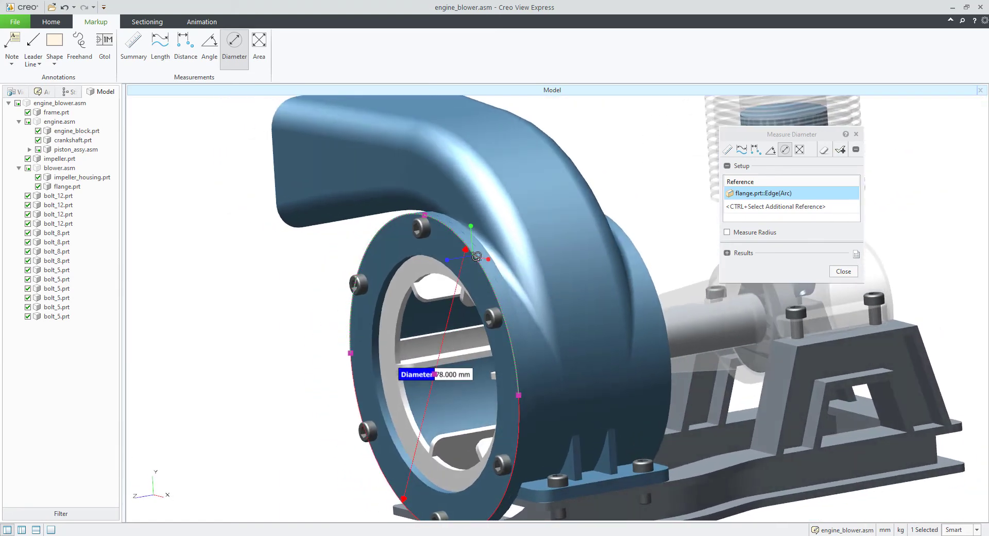
scroll(477, 256, "down", 2)
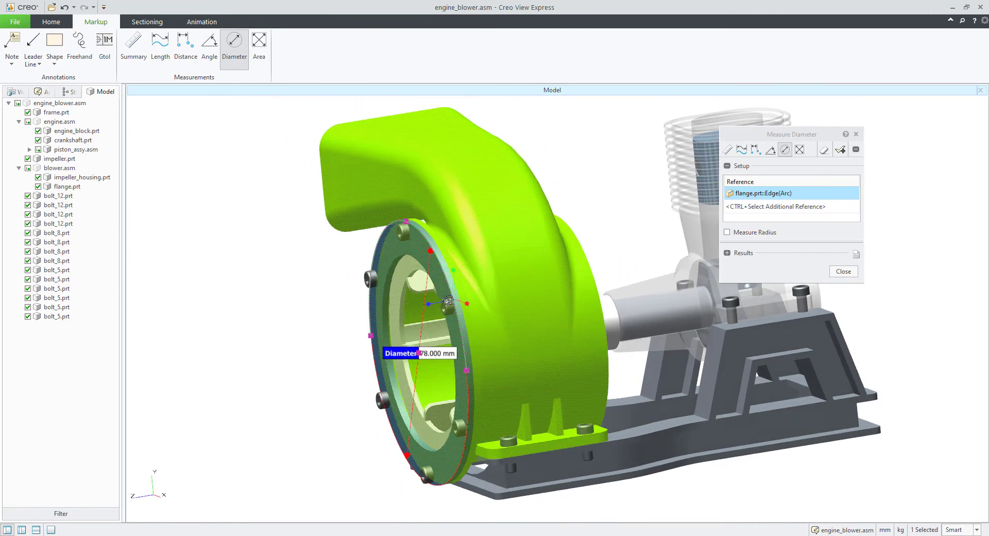
middle_click_drag(448, 300, 354, 309)
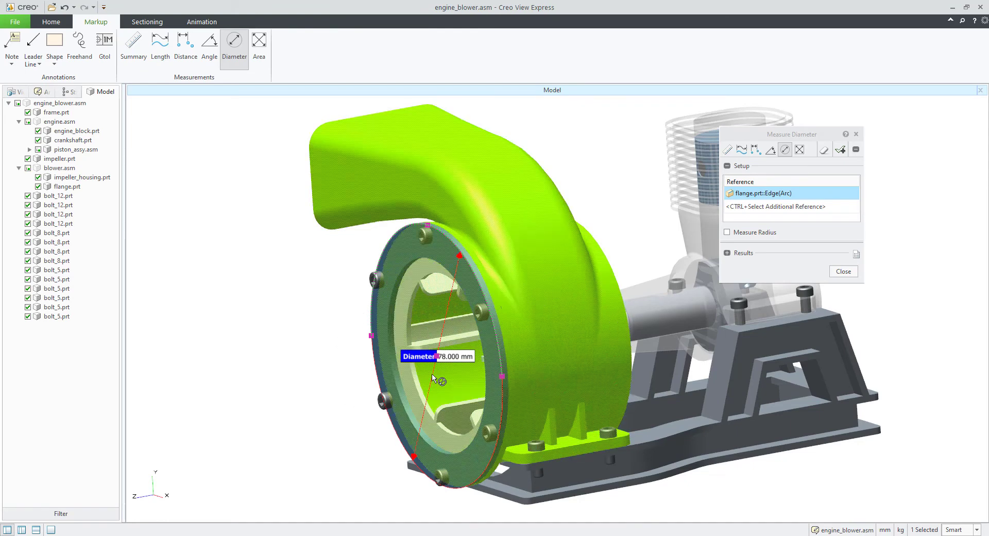
Step: Move the Diameter 78.000 mm label to the upper left and shift its endpoint along the rim
left_click(419, 358)
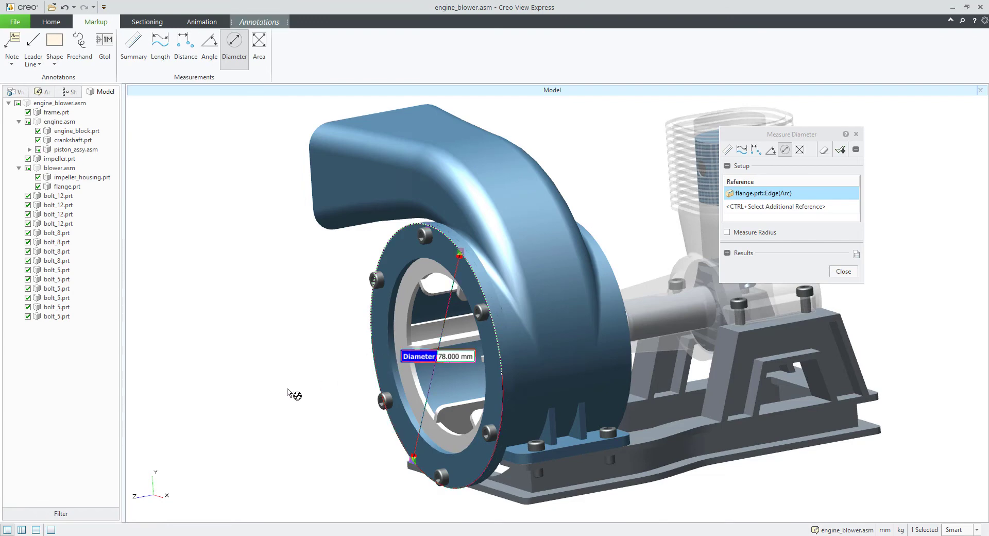
left_click_drag(427, 357, 299, 273)
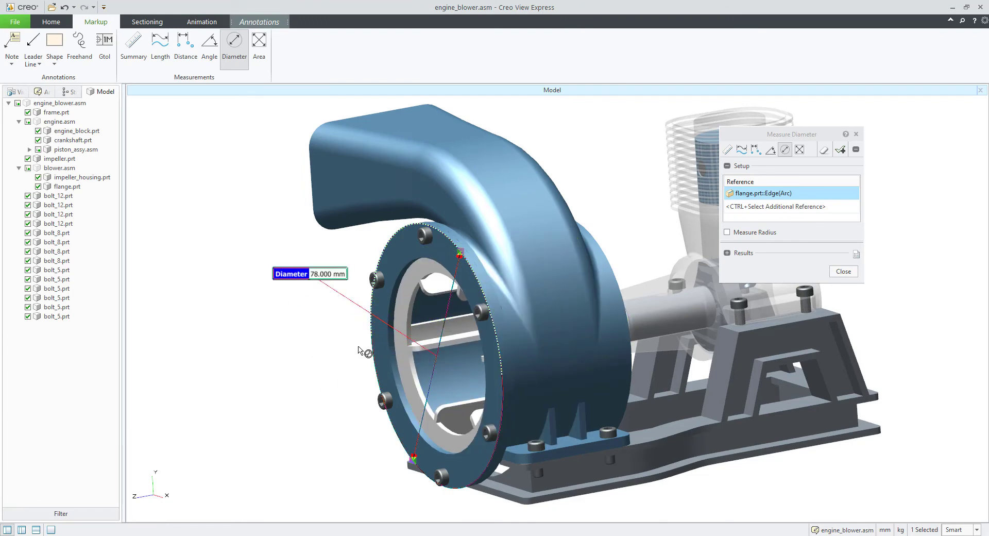
middle_click_drag(378, 341, 386, 379)
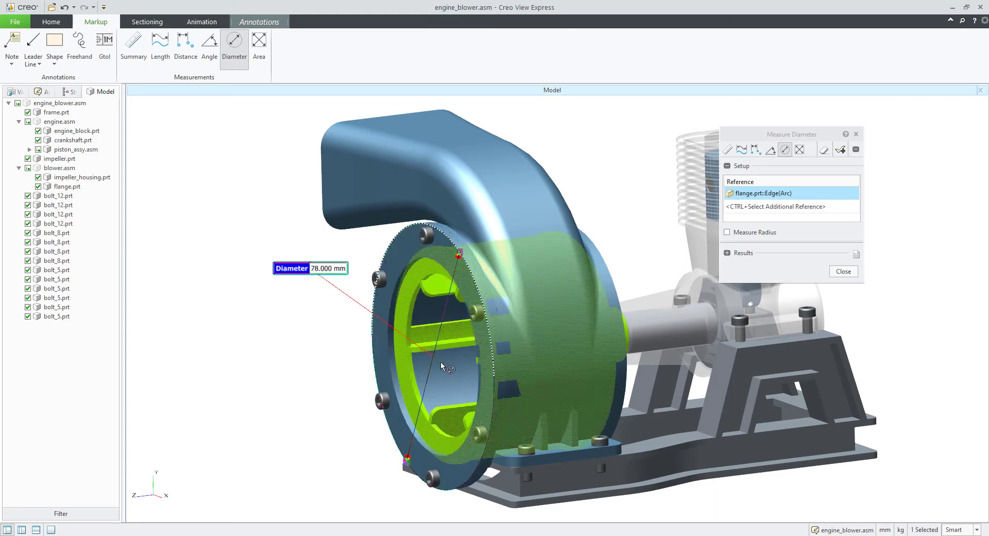
mouse_move(456, 347)
middle_mouse_down()
mouse_move(495, 326)
mouse_move(447, 332)
middle_mouse_up()
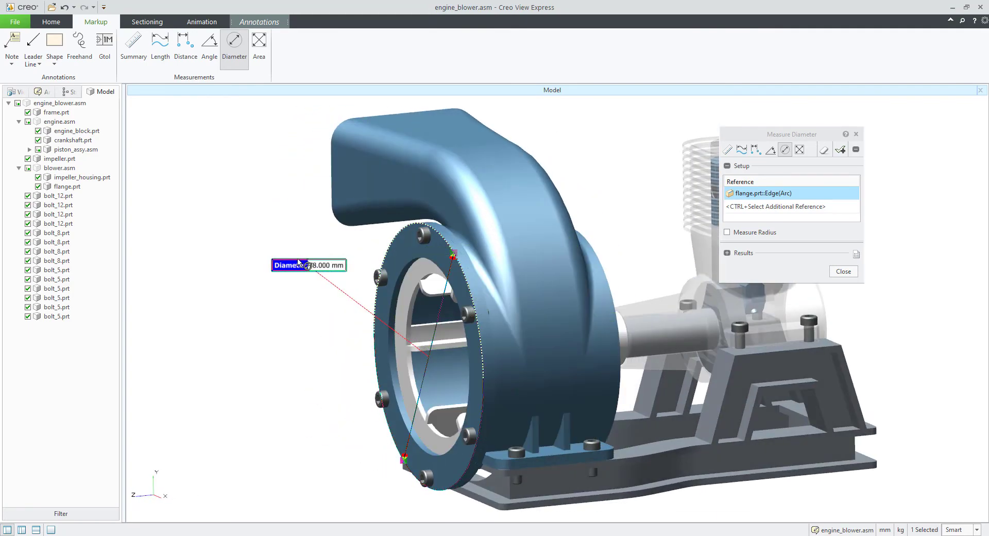
left_click_drag(455, 257, 394, 239)
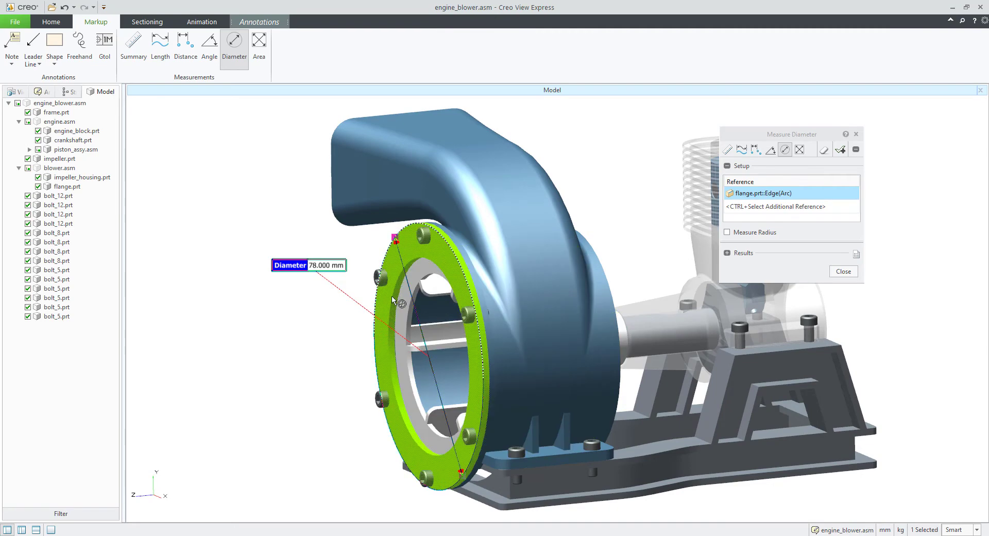
Step: Apply the 78.000 mm diameter measurement and close the tool
left_click(841, 150)
left_click(844, 272)
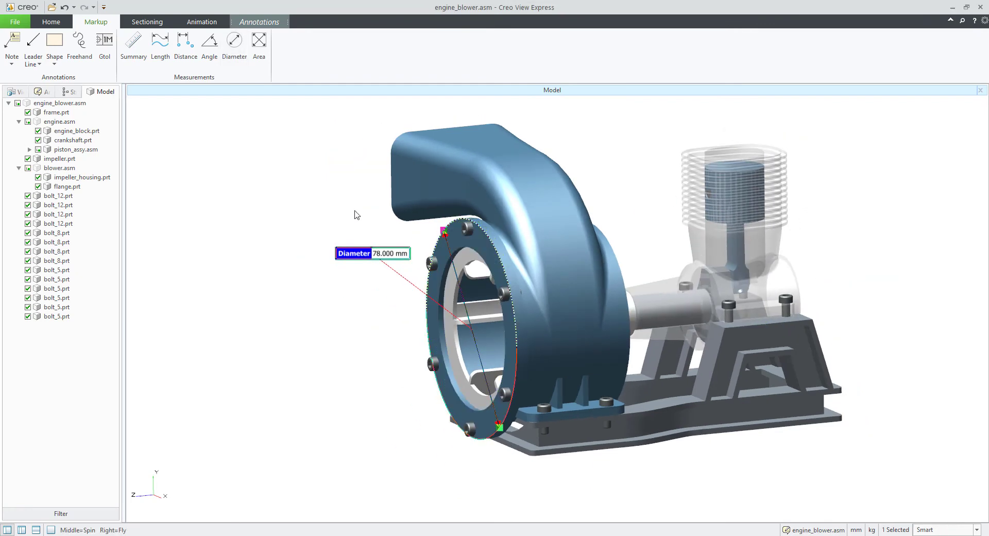
left_click(310, 204)
mouse_move(336, 243)
middle_mouse_down()
mouse_move(354, 249)
mouse_move(324, 237)
mouse_move(369, 237)
mouse_move(342, 243)
middle_mouse_up()
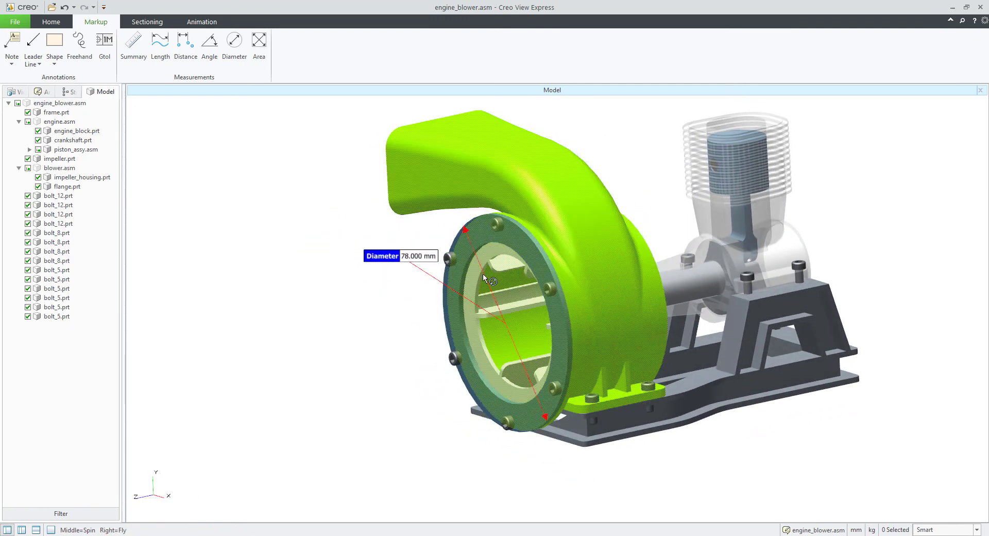
Step: Reselect the diameter annotation, slide its endpoint around the rim, then delete it
left_click(432, 273)
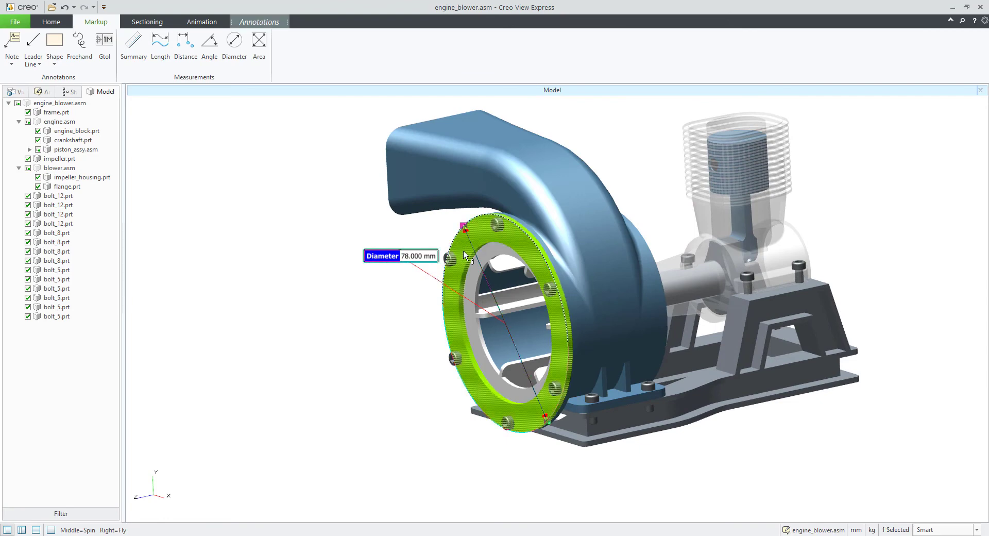
left_click_drag(449, 224, 535, 247)
left_click(410, 322)
mouse_move(410, 322)
middle_mouse_down()
mouse_move(400, 316)
mouse_move(381, 341)
middle_mouse_up()
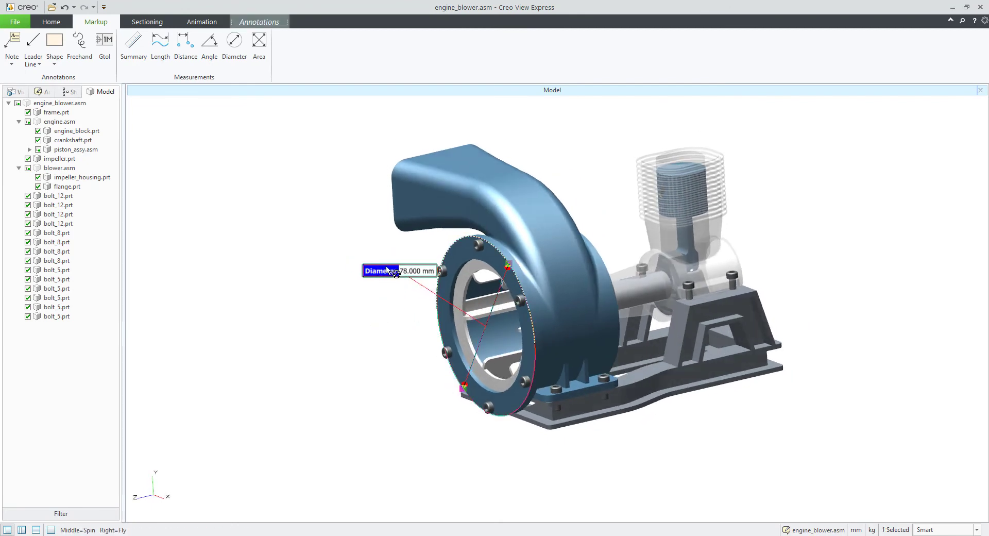
key("Delete")
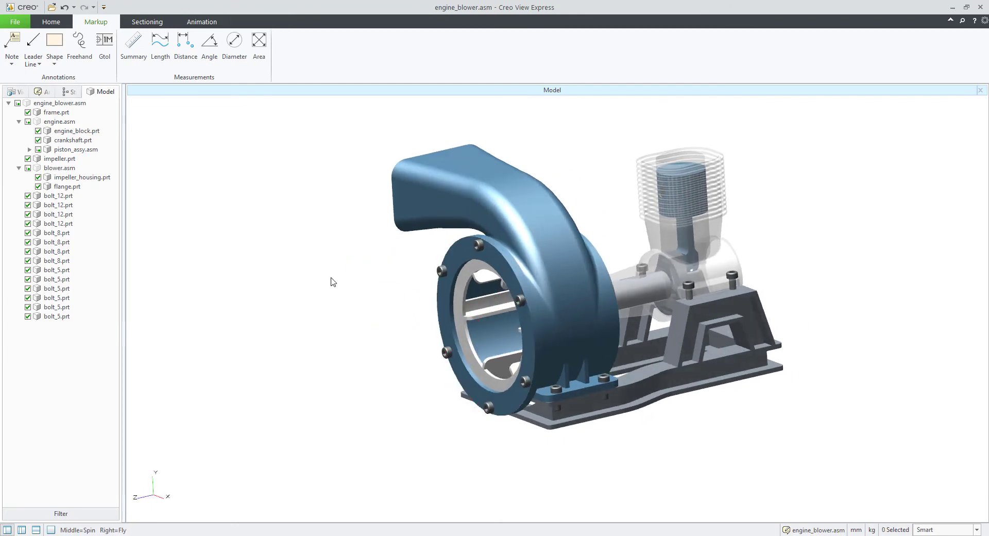
Step: Measure the angle between a frame face and the impeller_housing face, about 17.103°
left_click(211, 45)
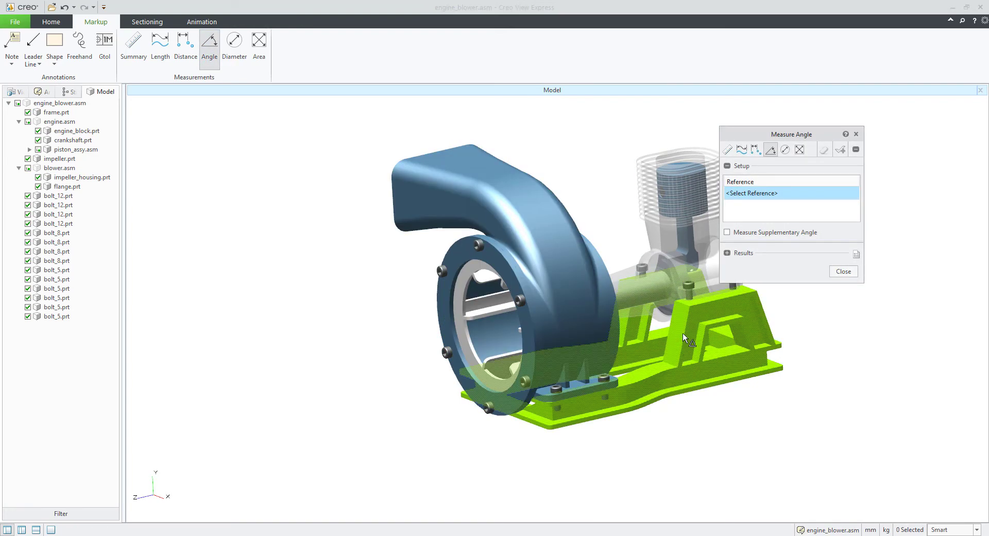
left_click(681, 332)
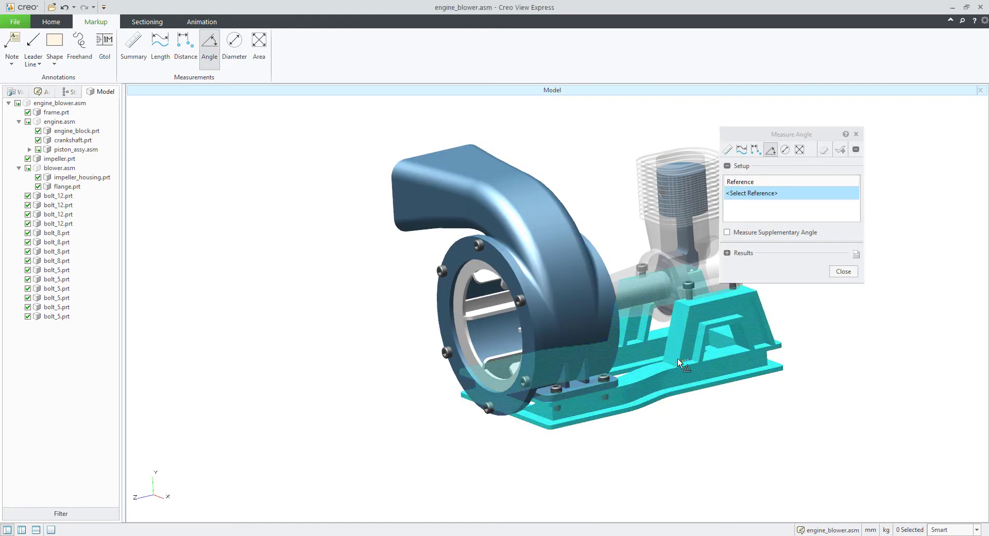
left_click(679, 328)
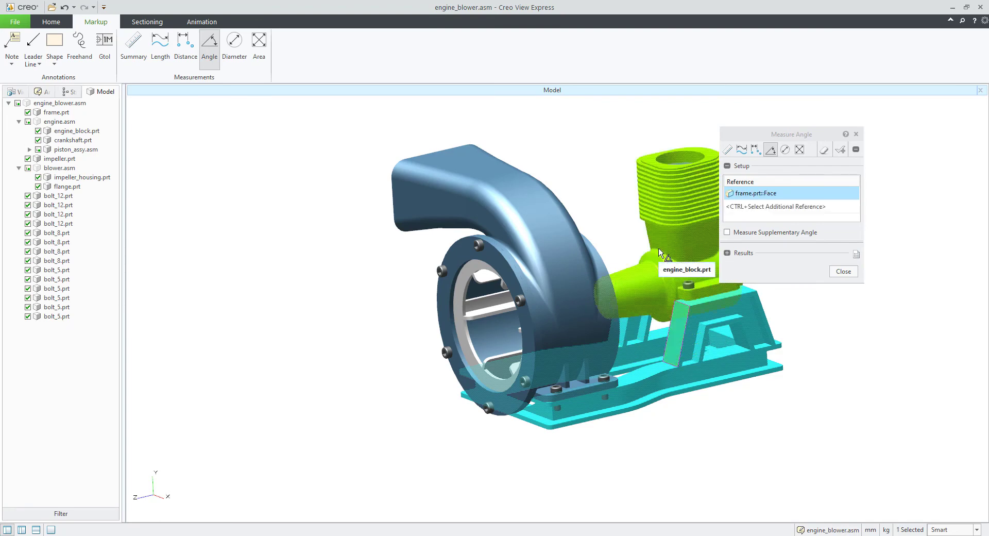
middle_click_drag(629, 242, 515, 292)
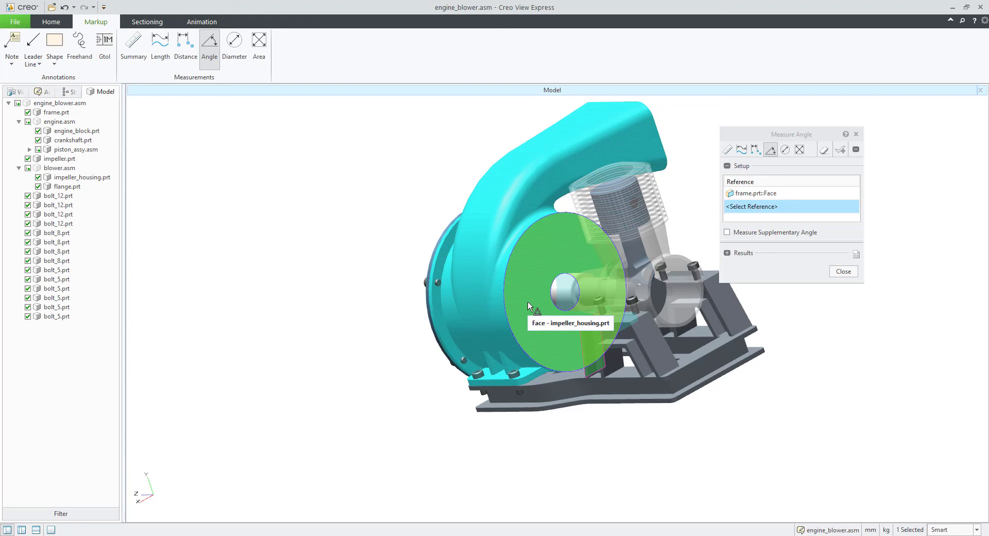
left_click(528, 303)
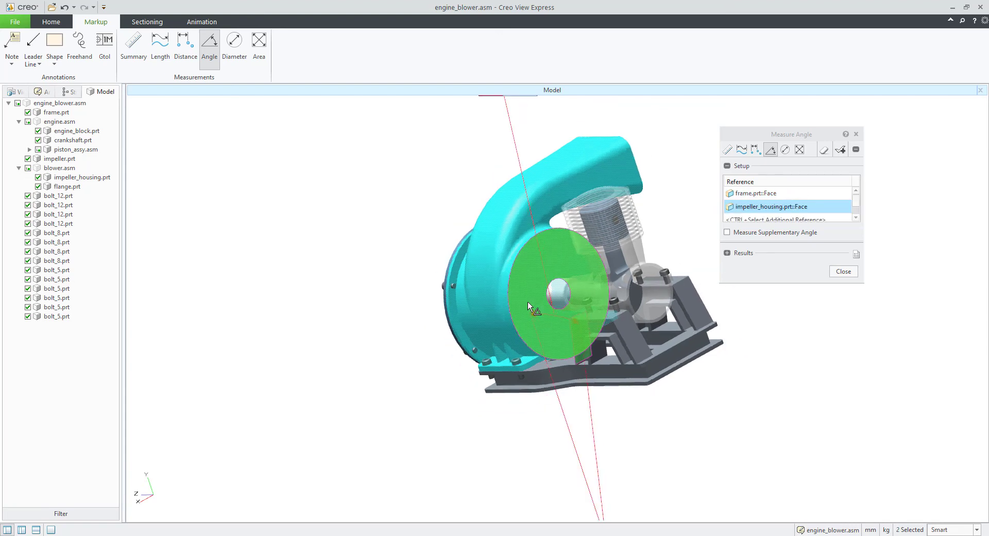
mouse_move(527, 301)
middle_mouse_down()
mouse_move(495, 301)
mouse_move(545, 307)
middle_mouse_up()
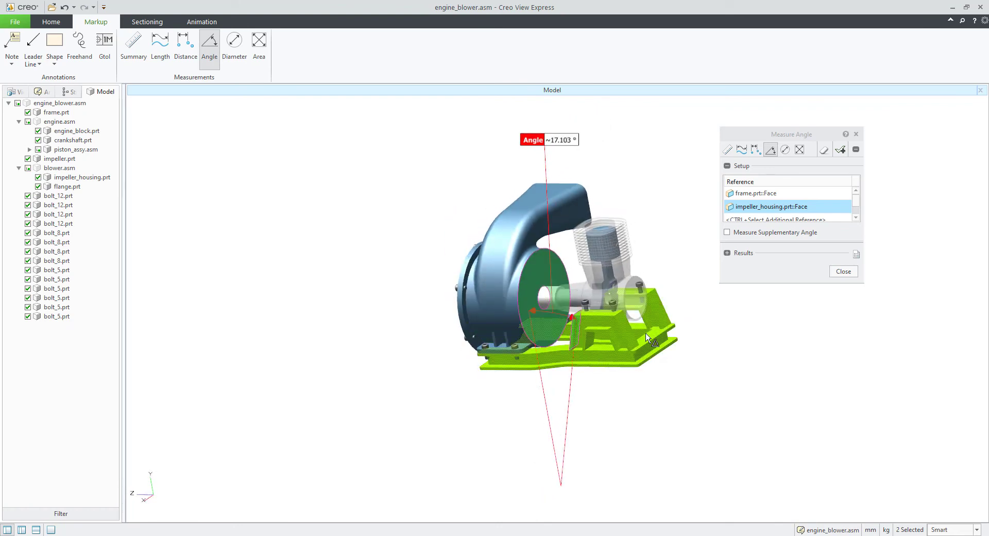
middle_click_drag(647, 338, 622, 330)
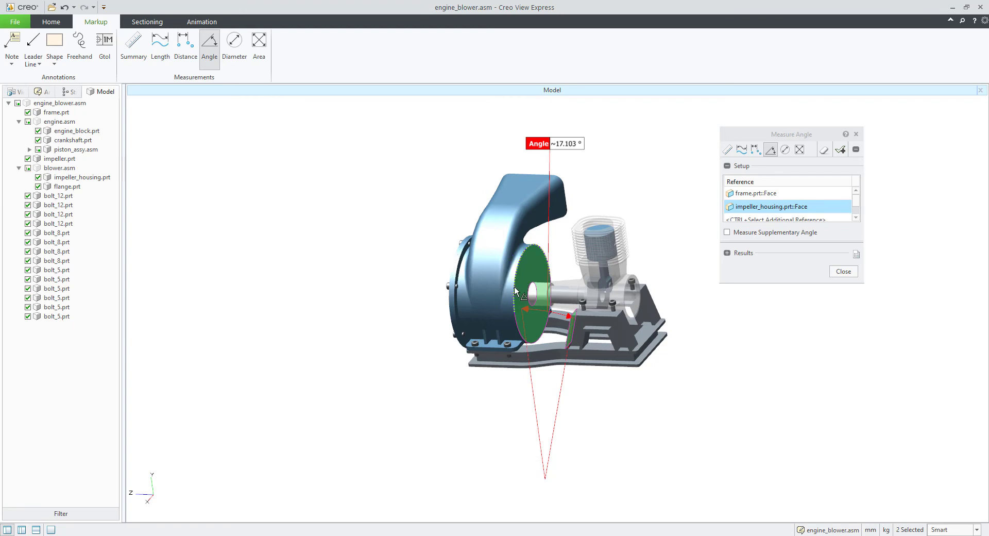
Step: Close the Measure Angle tool, discarding the measurement
right_click(773, 206)
left_click(802, 305)
left_click(844, 271)
left_click(512, 303)
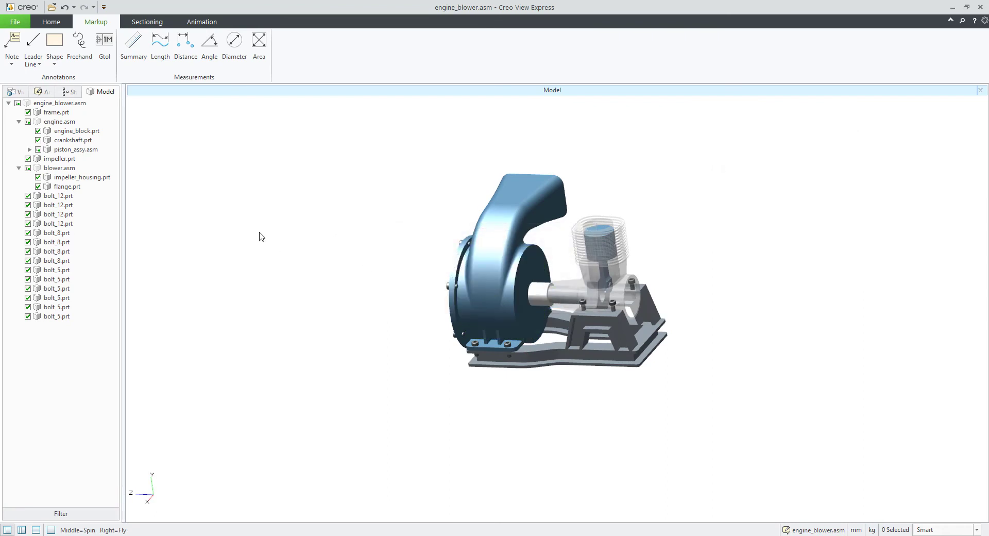
Step: Start a distance measurement from the engine block's round end face
left_click(183, 49)
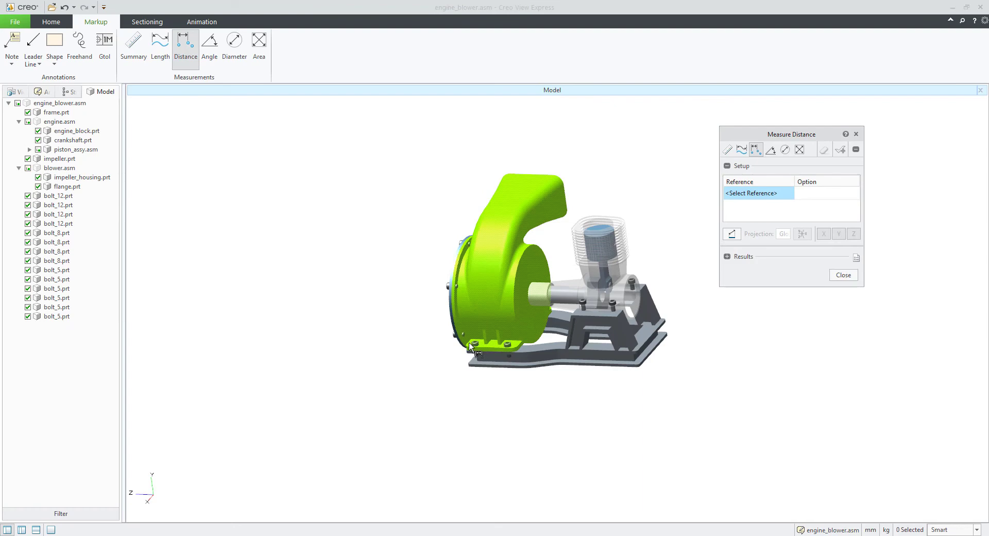
scroll(458, 315, "up", 1)
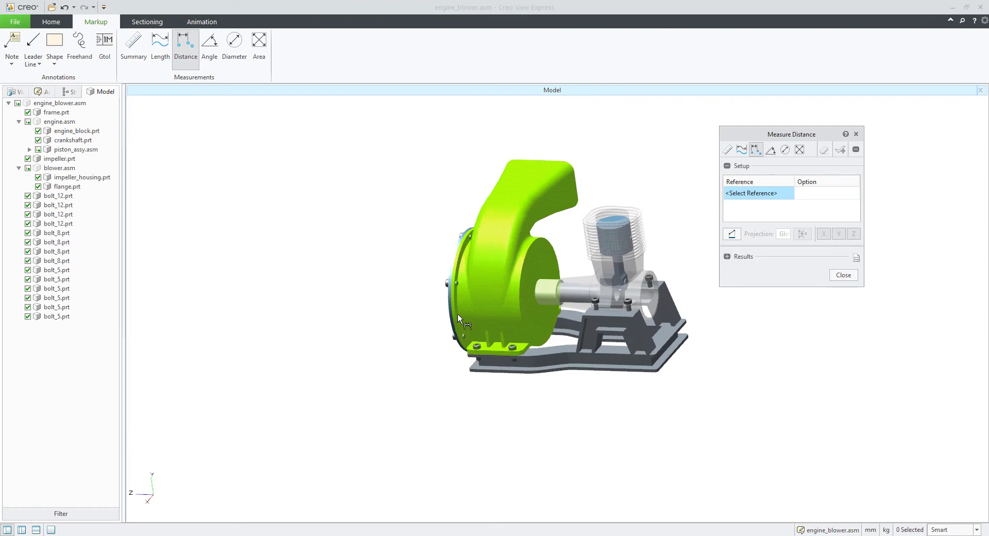
middle_click_drag(457, 314, 572, 316)
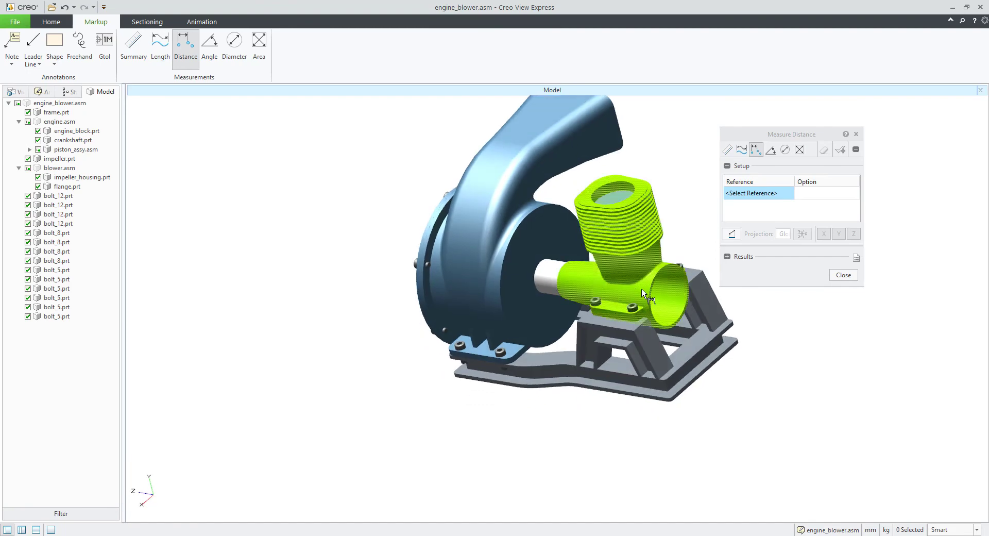
scroll(660, 323, "up", 3)
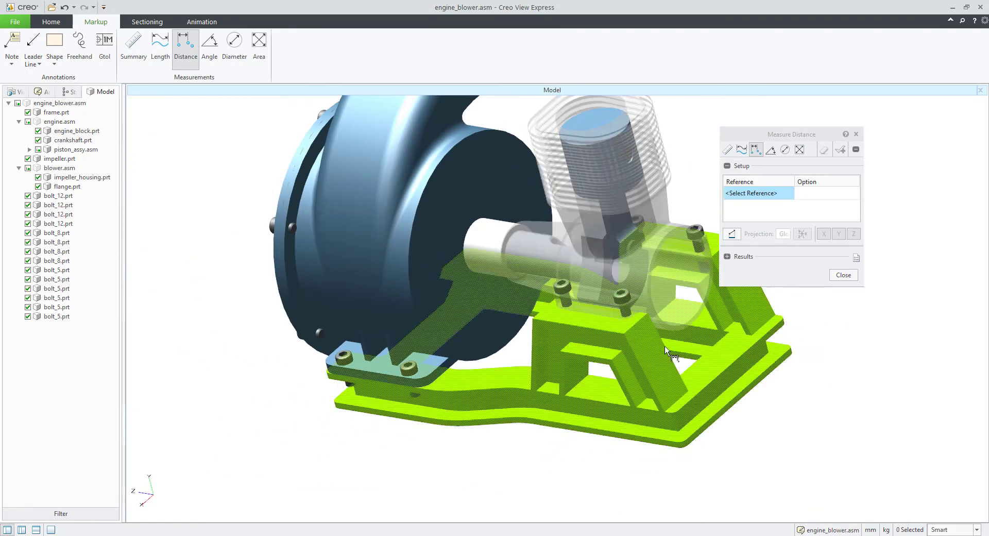
left_click(620, 275)
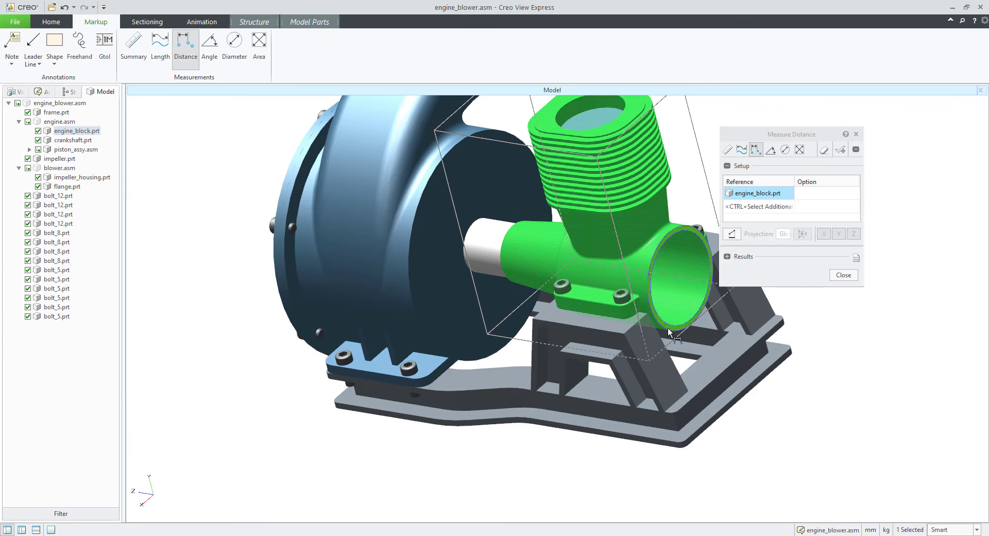
scroll(669, 328, "up", 3)
left_click(676, 327)
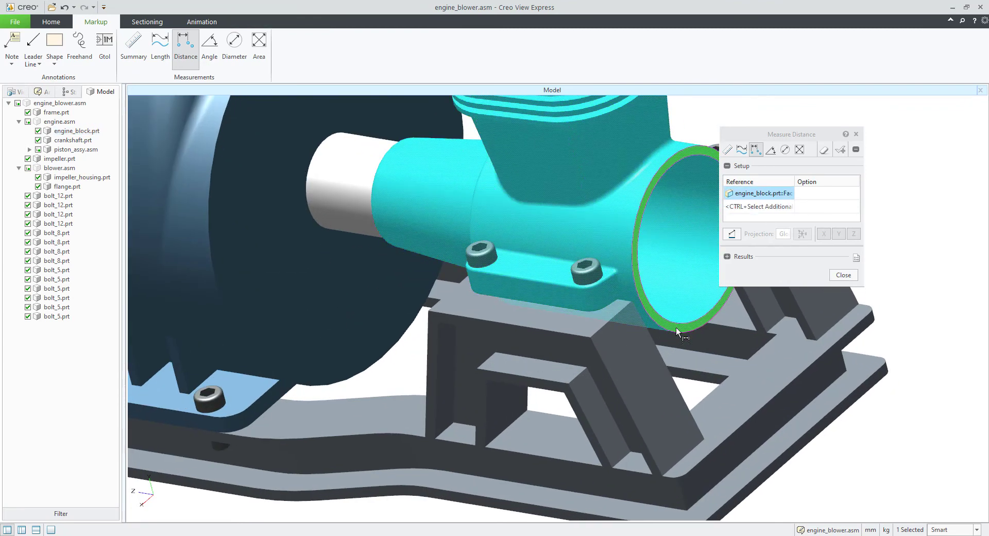
scroll(676, 327, "down", 3)
scroll(676, 327, "down", 3)
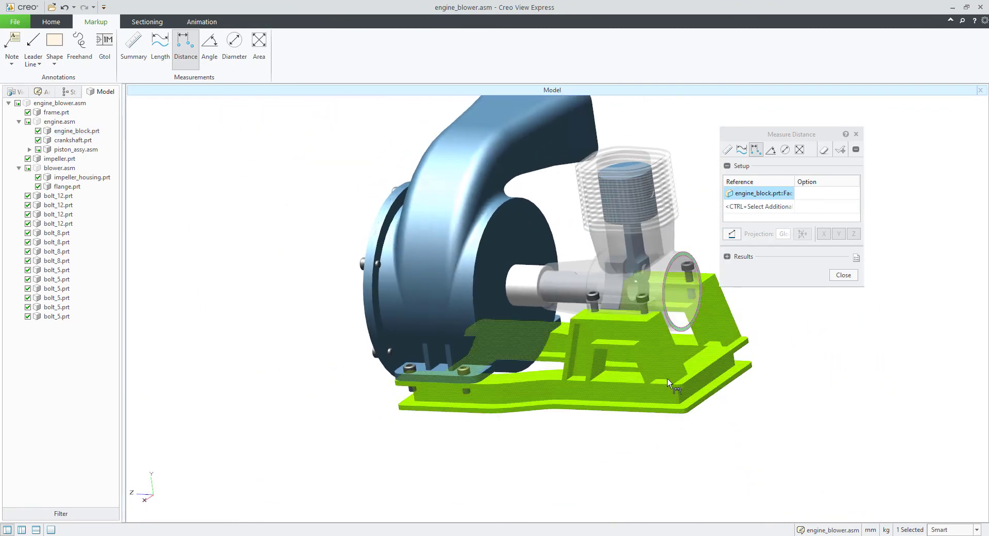
Step: Add a frame face as the second reference, giving about 16.369 mm
left_click(697, 382)
scroll(697, 381, "up", 3)
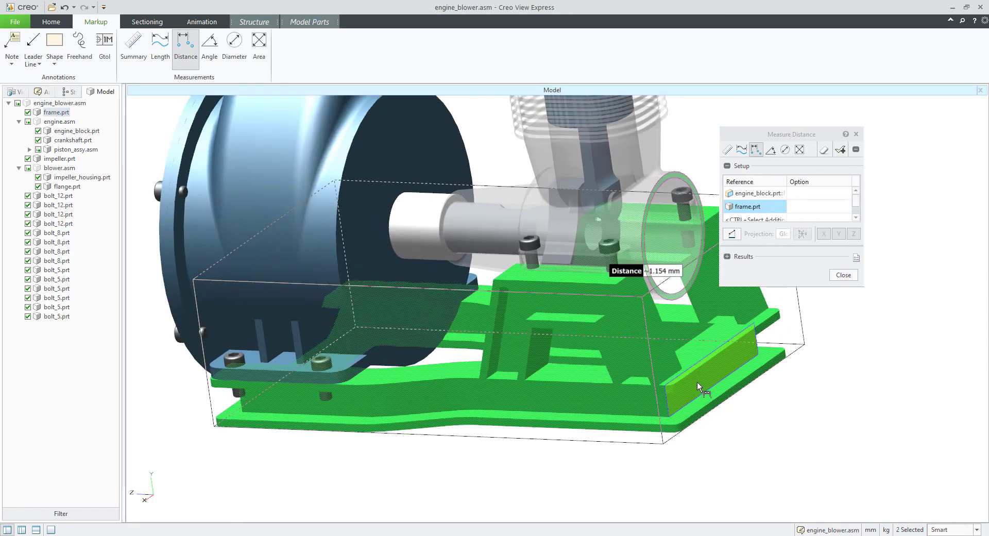
left_click(697, 372)
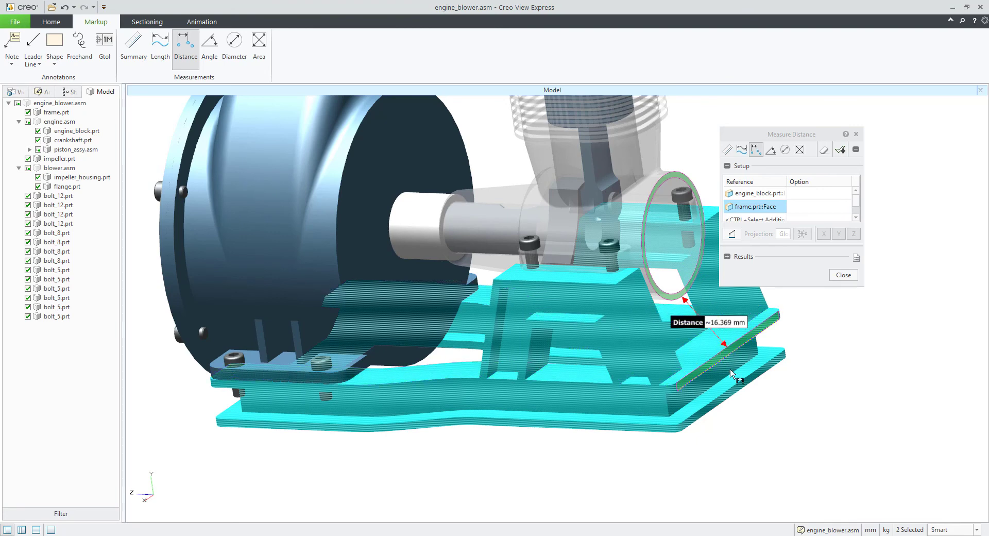
scroll(780, 397, "down", 4)
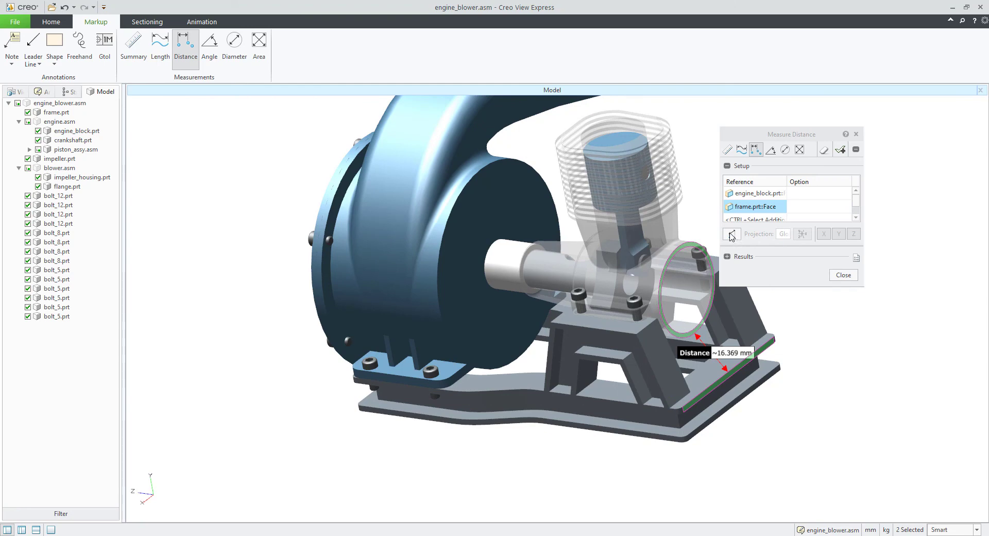
Step: Split the distance into δY and δZ components, projecting onto frame faces
left_click(732, 235)
scroll(722, 366, "up", 6)
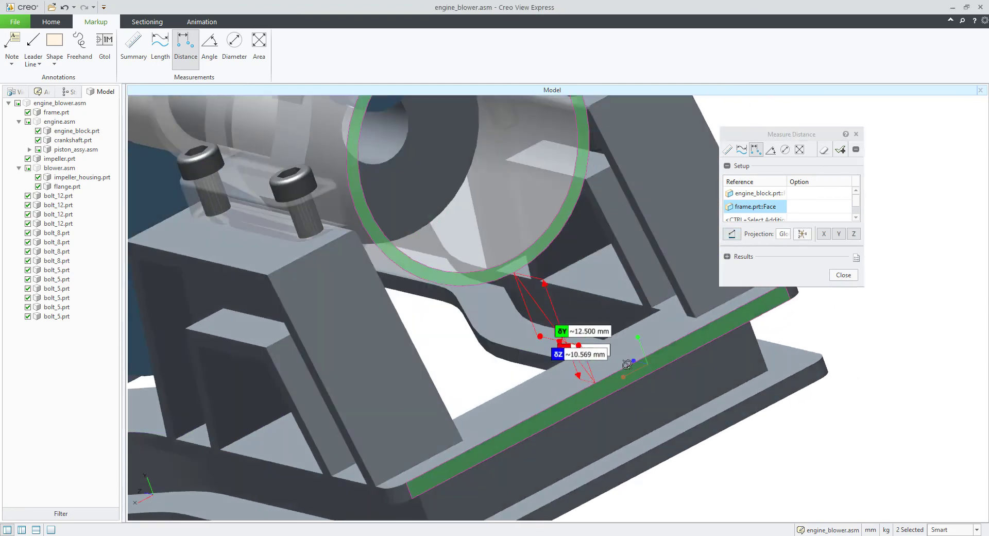
scroll(627, 365, "down", 2)
middle_click_drag(628, 364, 616, 287)
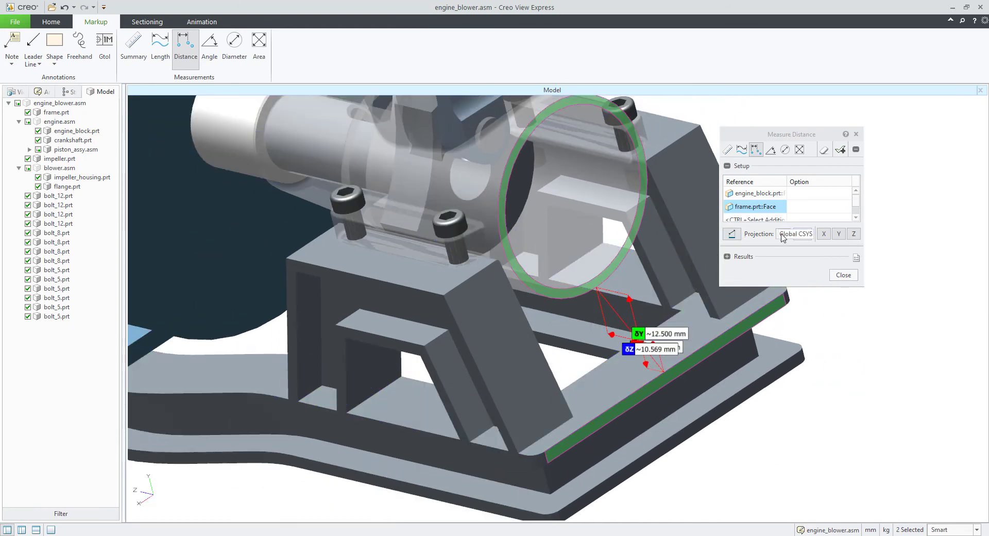
left_click(783, 237)
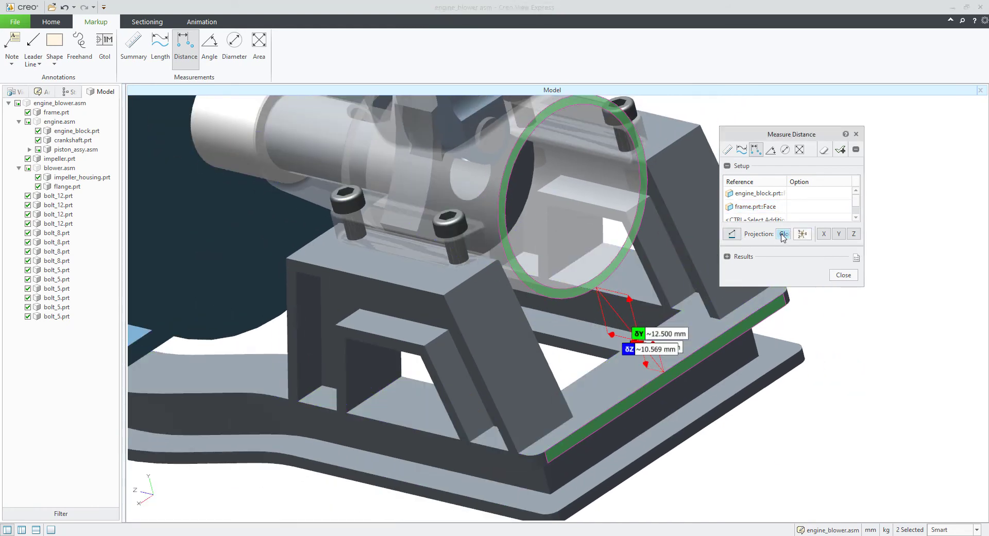
left_click(716, 342)
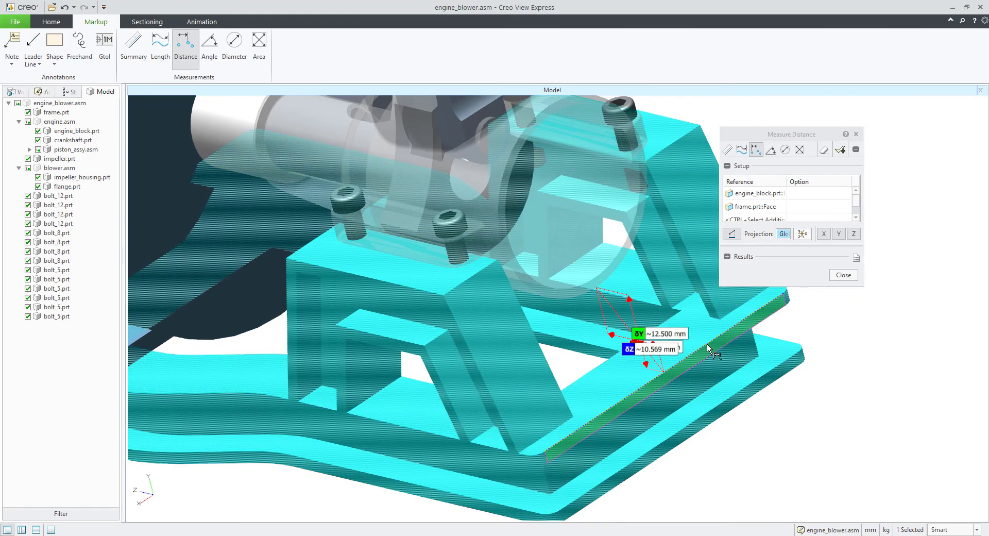
left_click(707, 344)
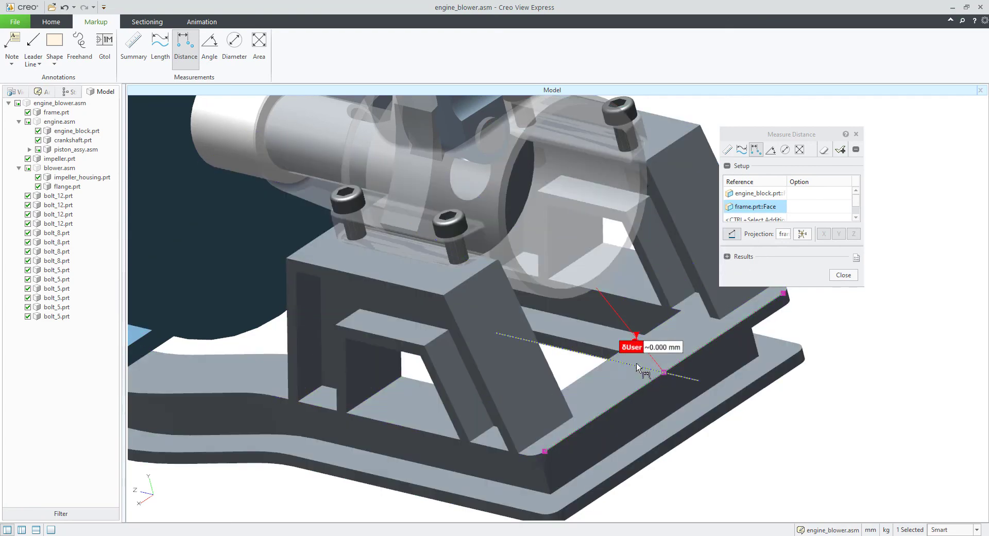
left_click(783, 234)
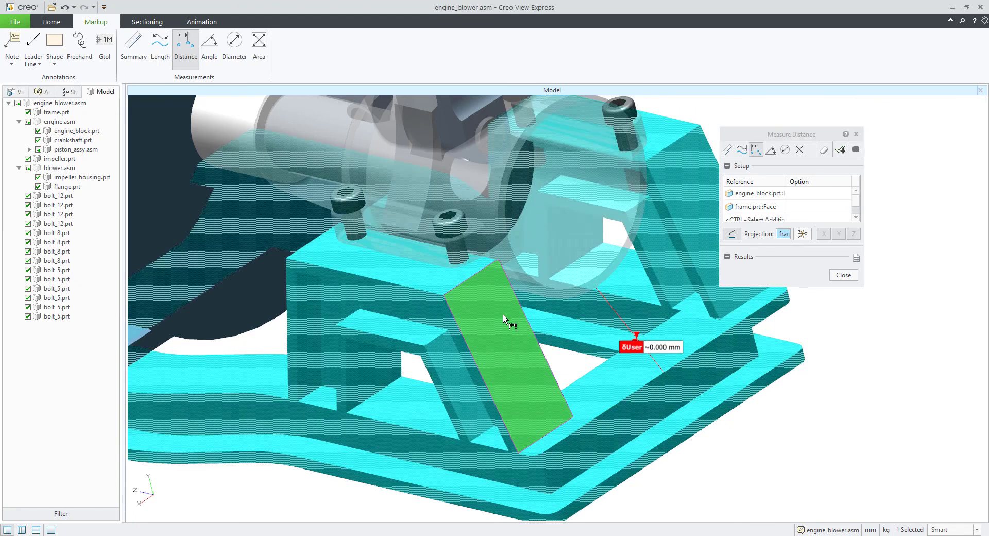
left_click(502, 314)
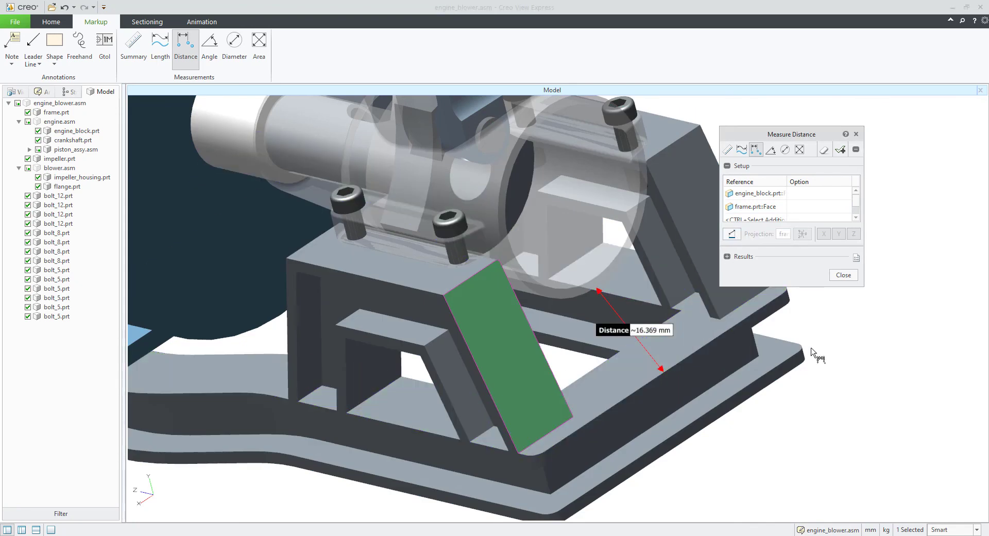
Step: Close the Measure Distance tool, discarding the 16.369 mm measurement
scroll(594, 307, "up", 5)
middle_click_drag(600, 300, 590, 344)
left_click(844, 274)
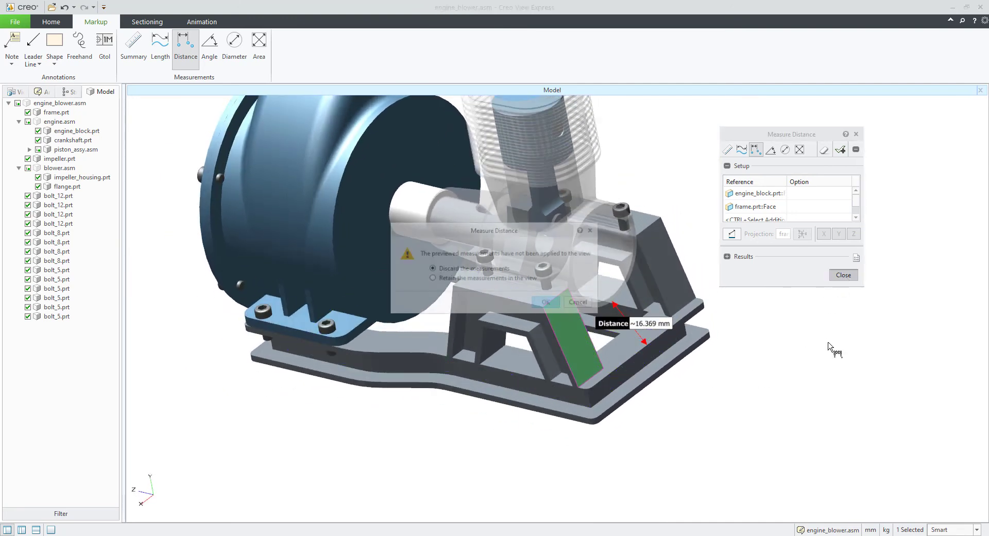
left_click(546, 302)
scroll(583, 333, "up", 3)
middle_click_drag(583, 332, 551, 341)
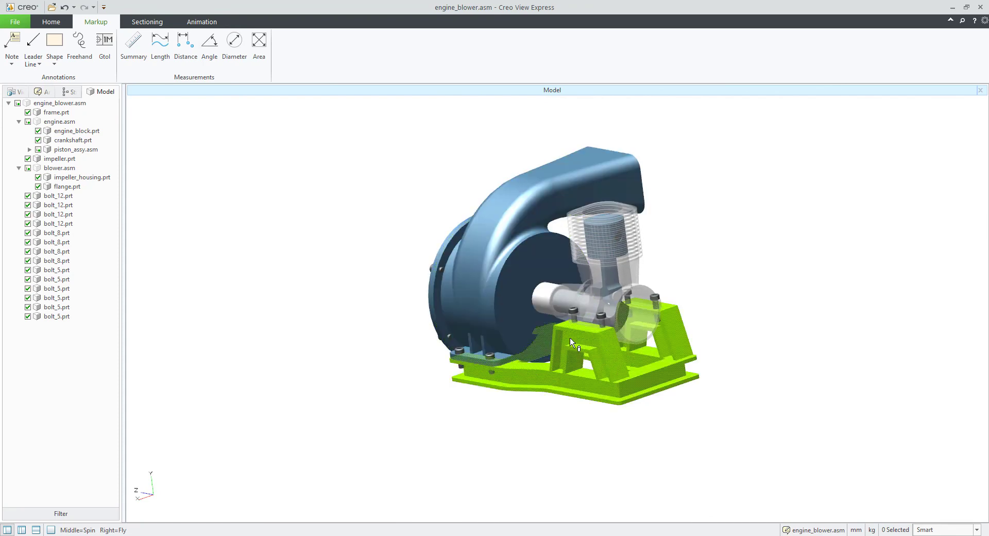
Step: Read the areas of impeller_housing (~45440.938 mm²), frame.prt and a single frame face
middle_click_drag(561, 433, 565, 421)
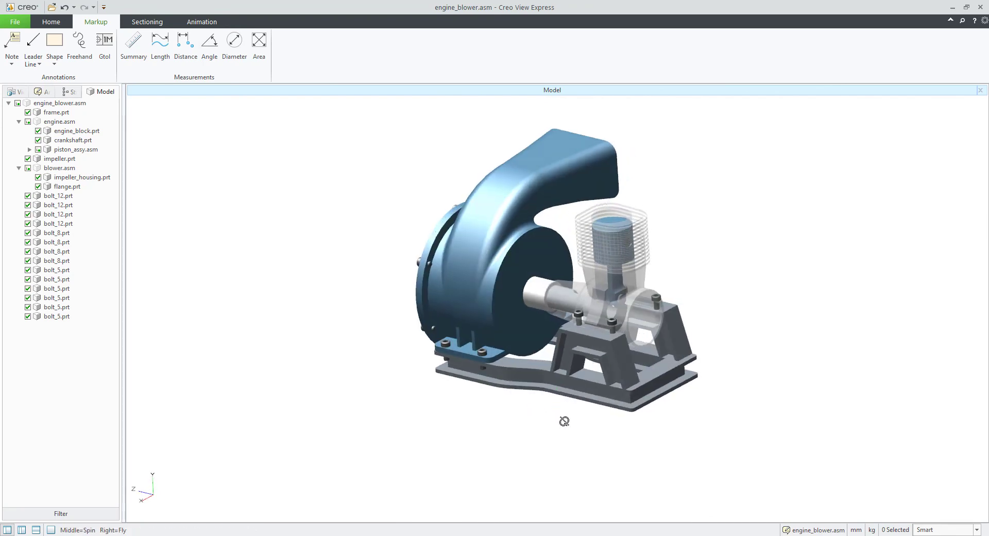
left_click(258, 48)
left_click(527, 256)
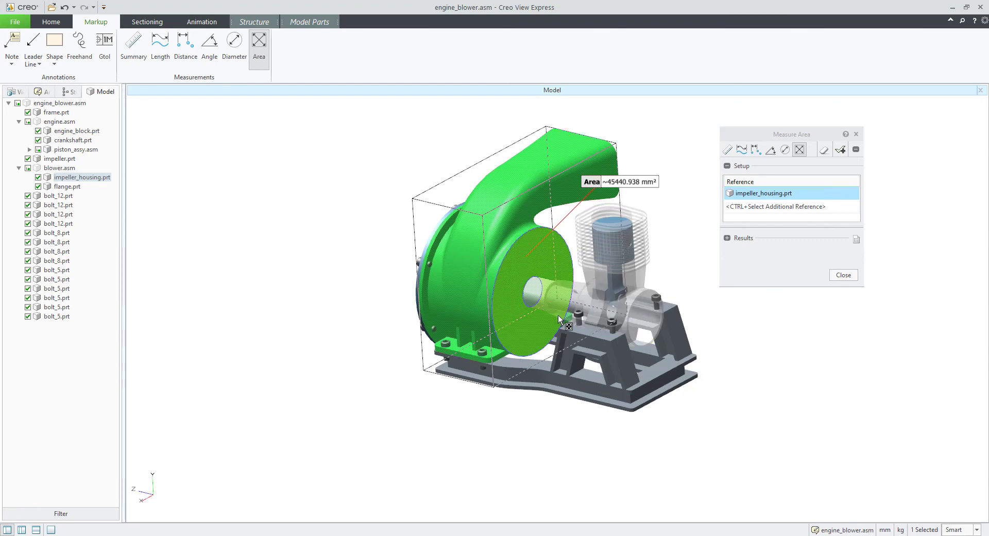
left_click(624, 364)
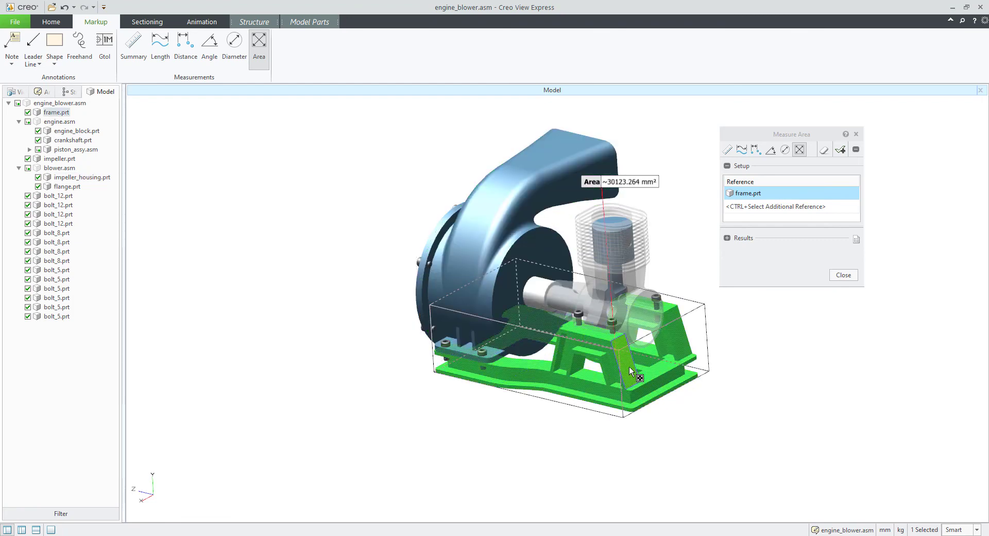
left_click(629, 367)
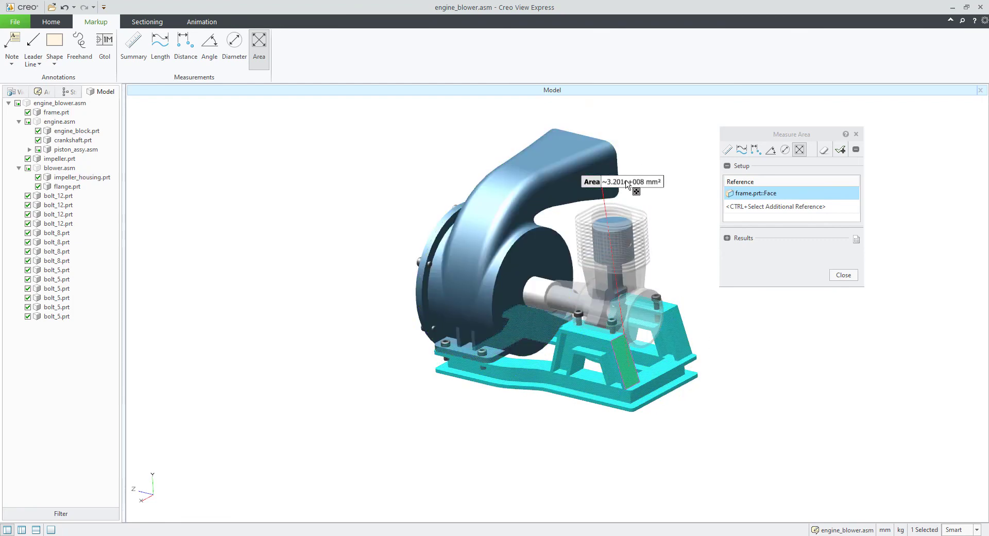
Step: Close the Measure Area tool, discarding the area readings
left_click(844, 275)
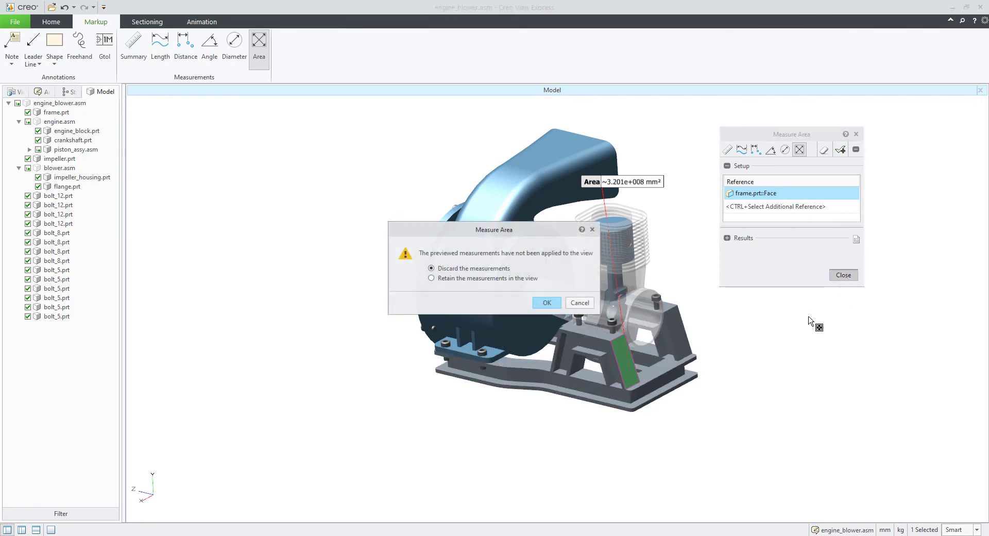
left_click(547, 303)
middle_click_drag(365, 243, 535, 323)
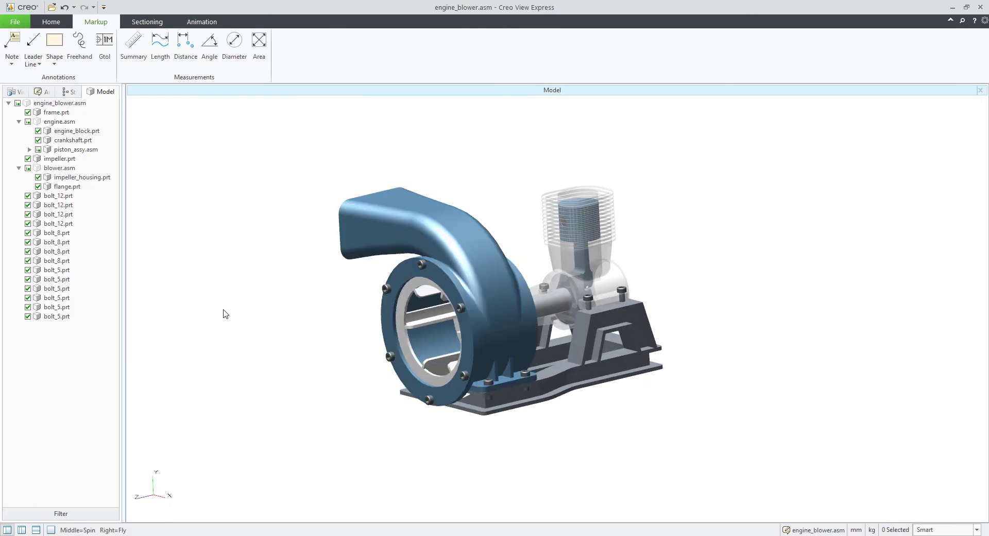